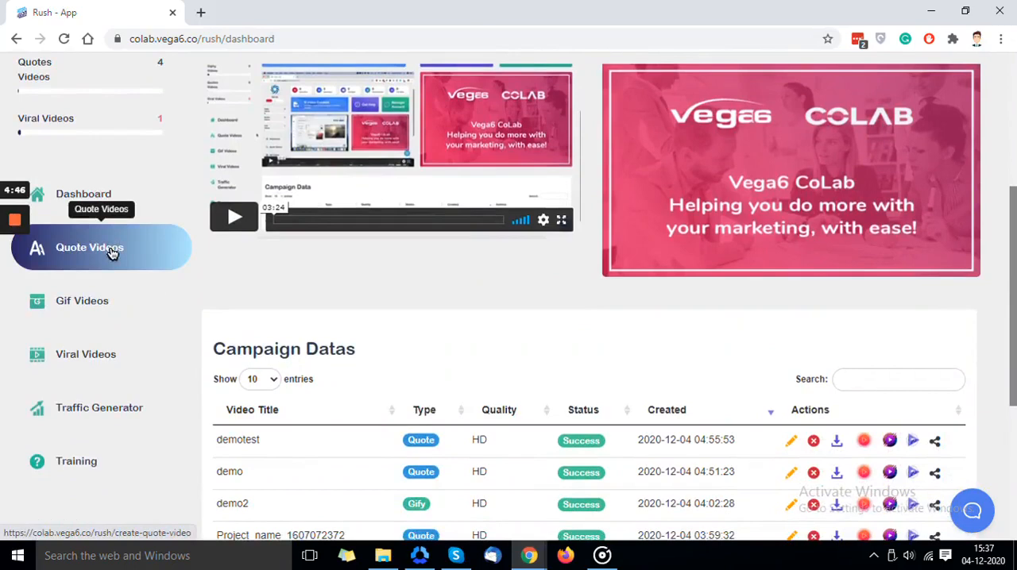
- Start a new quote video project named demo3 and set its slide time to 7 seconds
click(111, 251)
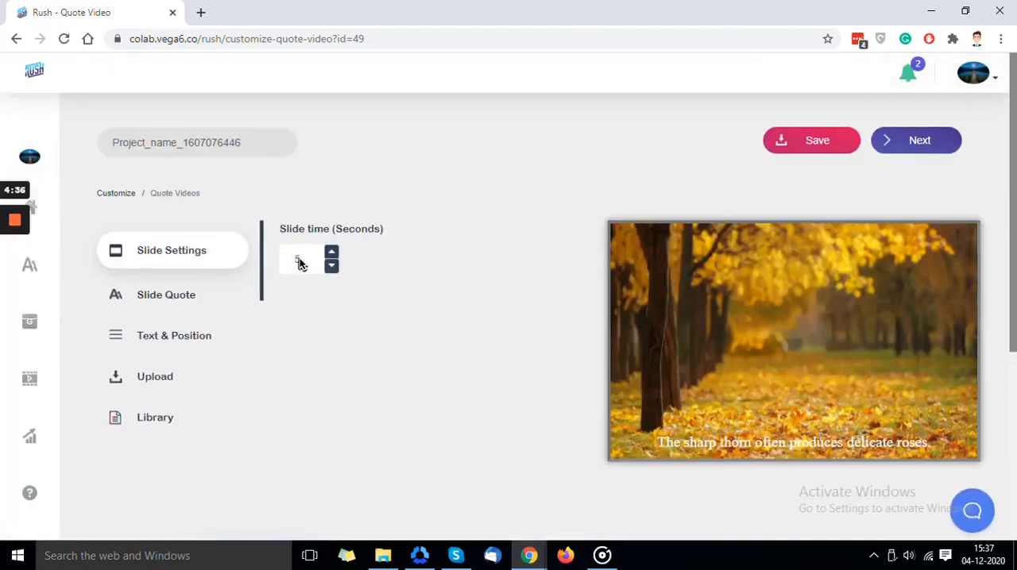
click(243, 143)
key(ctrl+a)
text(demo)
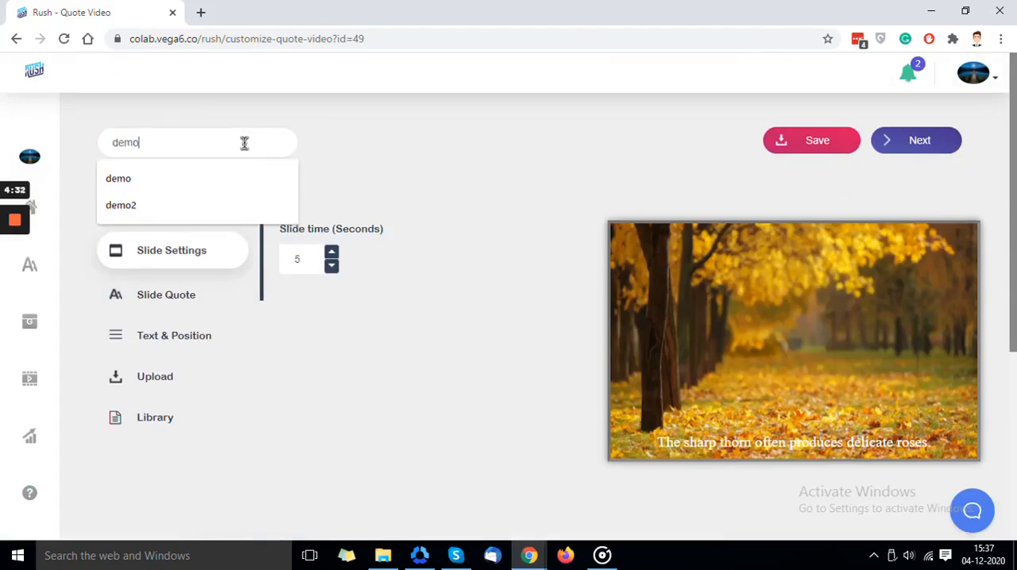
text(3)
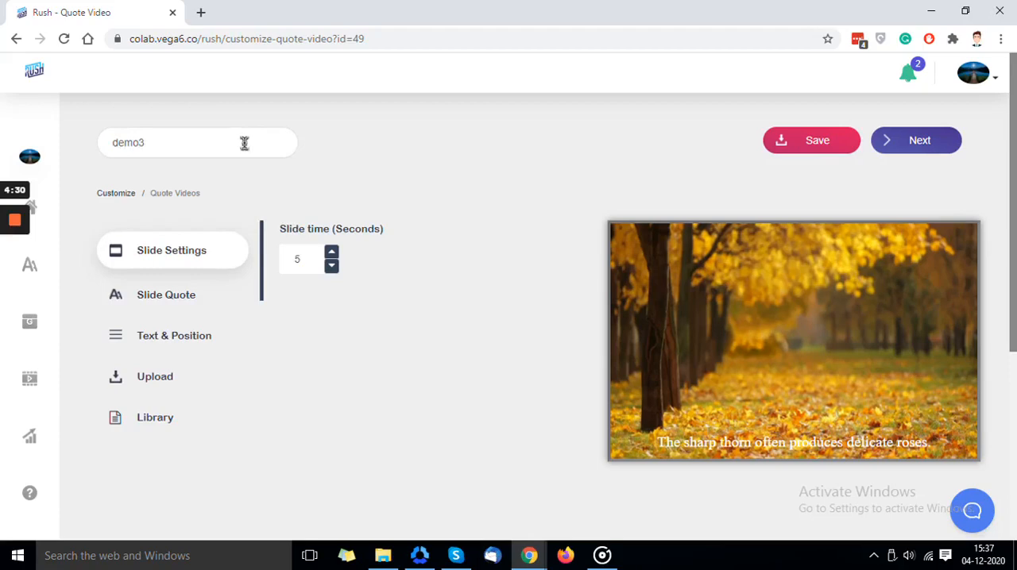
click(318, 198)
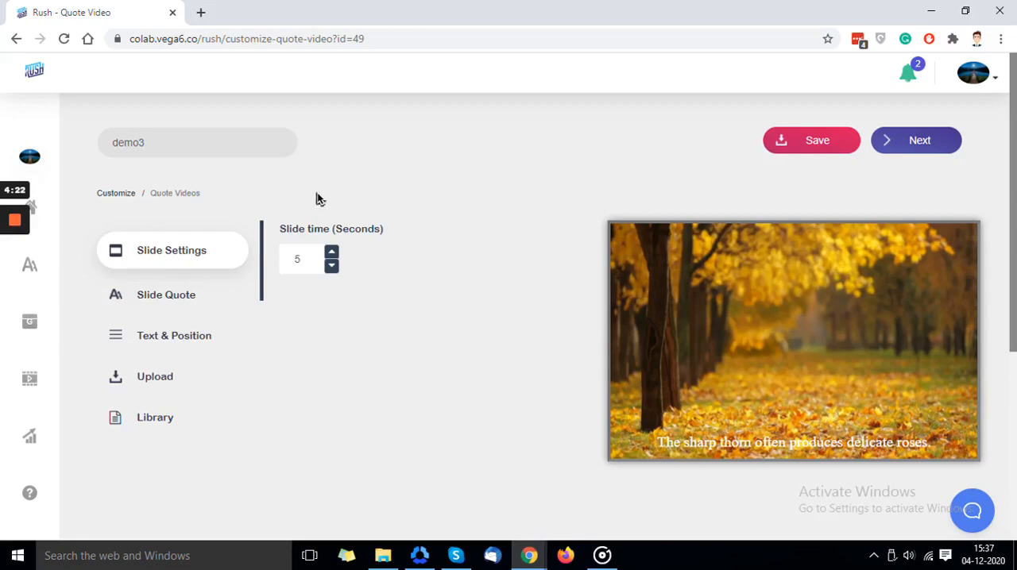
click(332, 254)
- Search the slide quotes for the keyword "children"
click(205, 305)
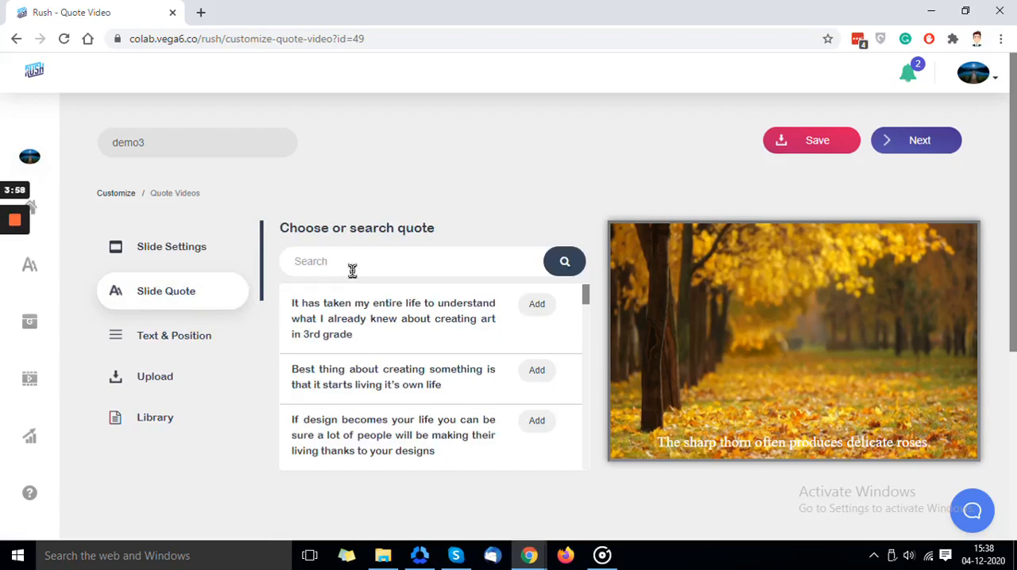
scroll(352, 324, down, 2)
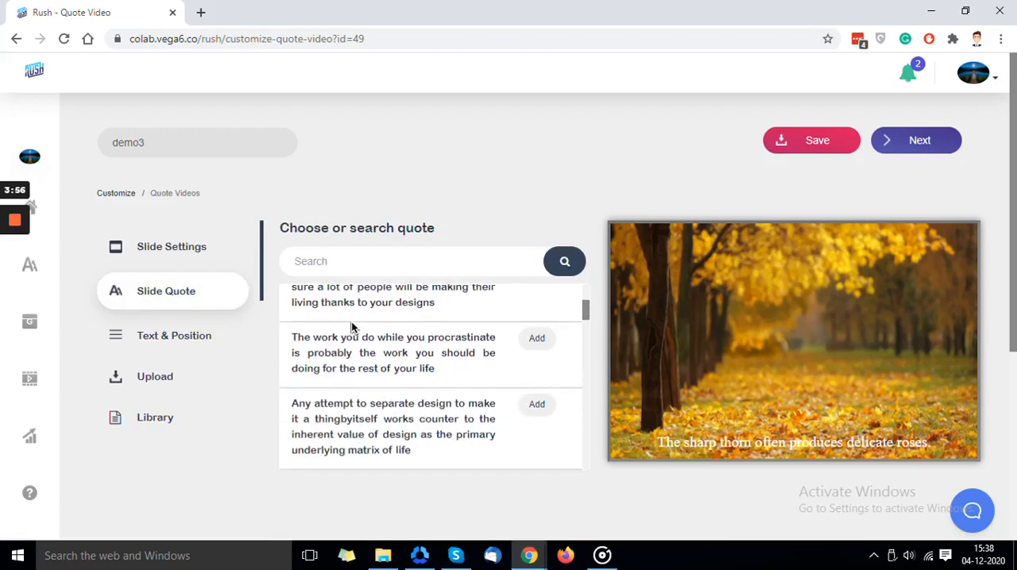
scroll(352, 327, down, 1)
scroll(352, 324, up, 1)
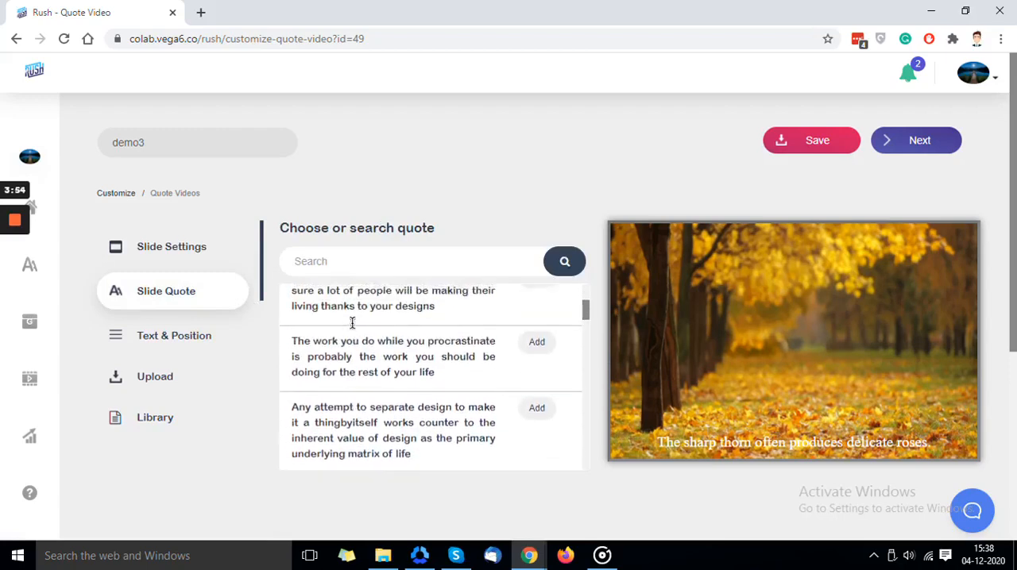
scroll(352, 322, up, 2)
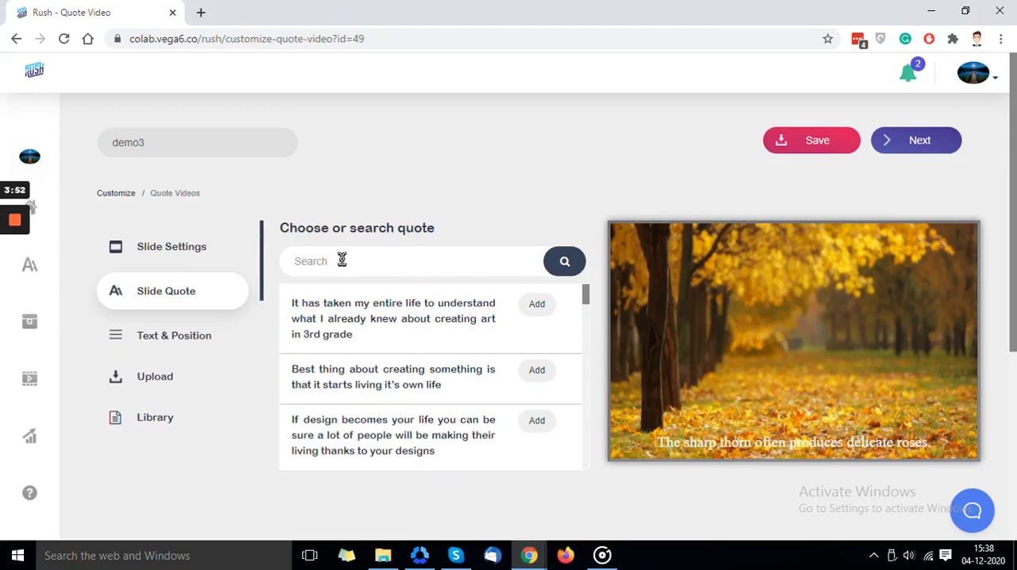
click(453, 264)
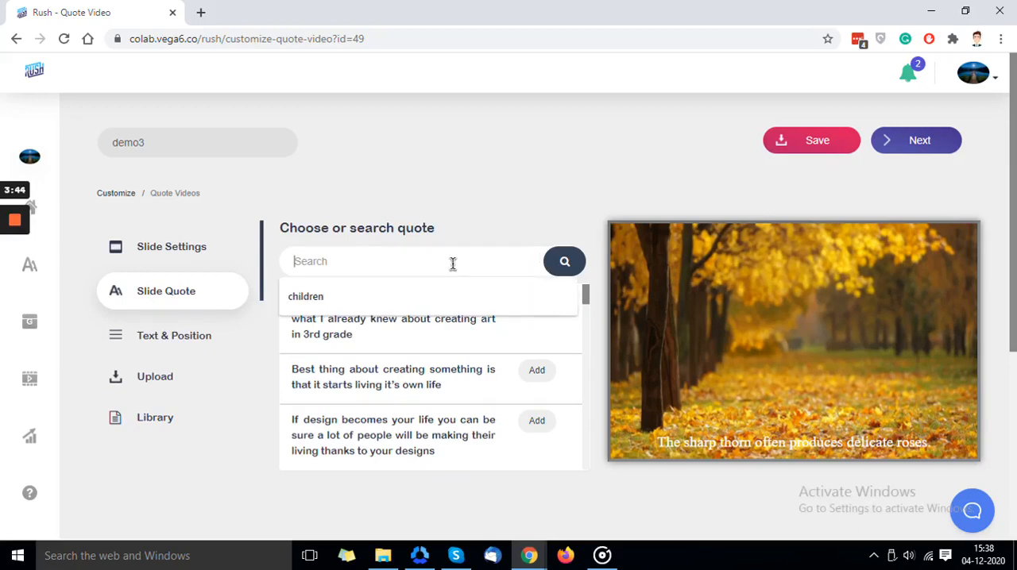
text(children)
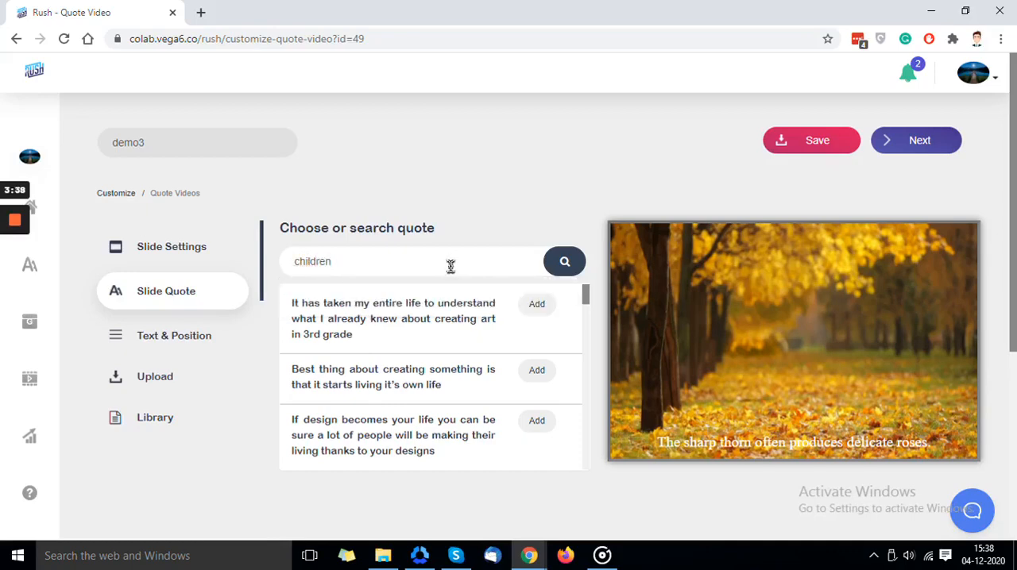
click(553, 261)
- Try loading more quotes for the keyword, and add the one beginning "Freedom is never more than one generation away from extinction" to the slide
scroll(481, 332, down, 2)
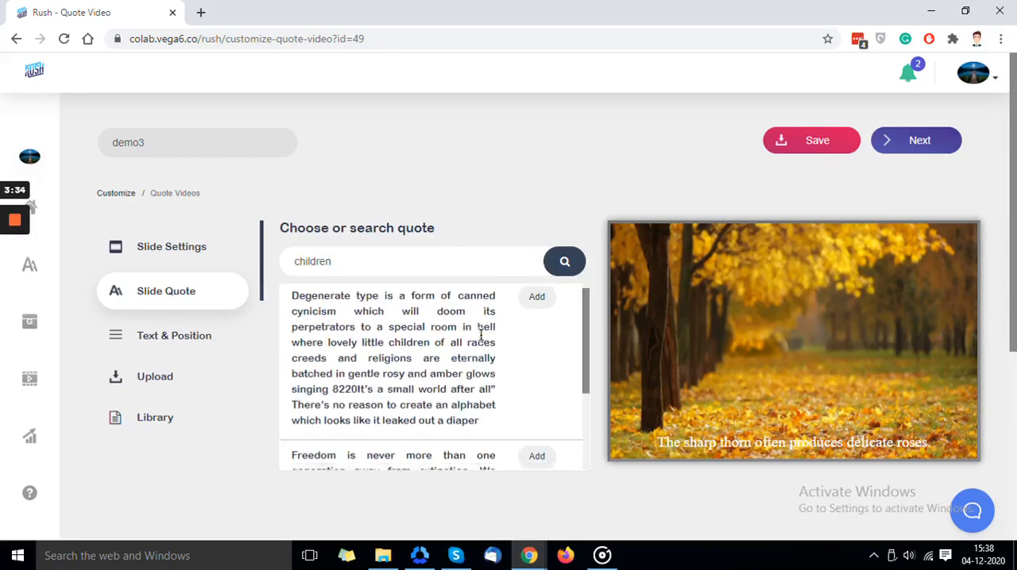
scroll(481, 333, down, 1)
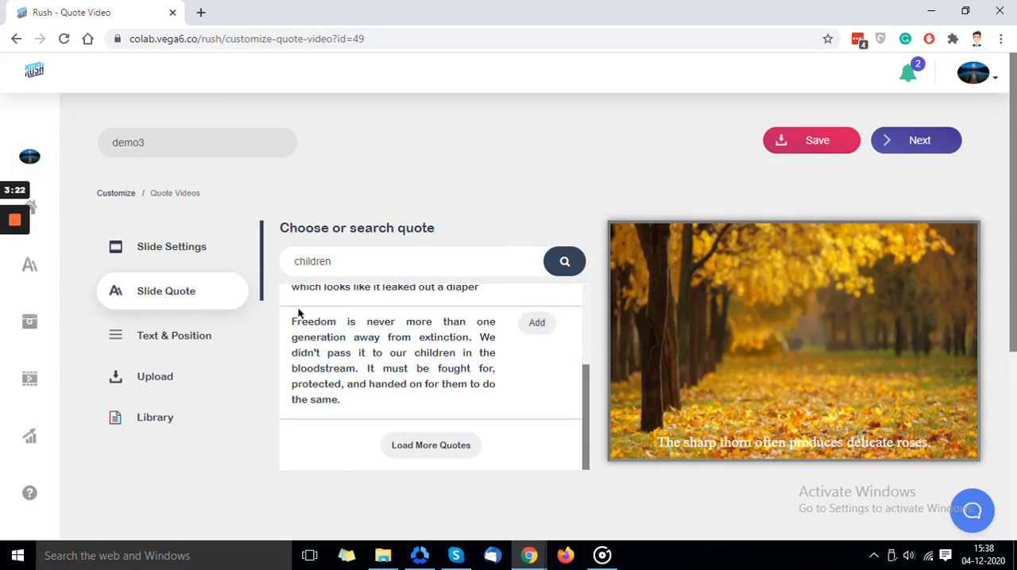
click(397, 441)
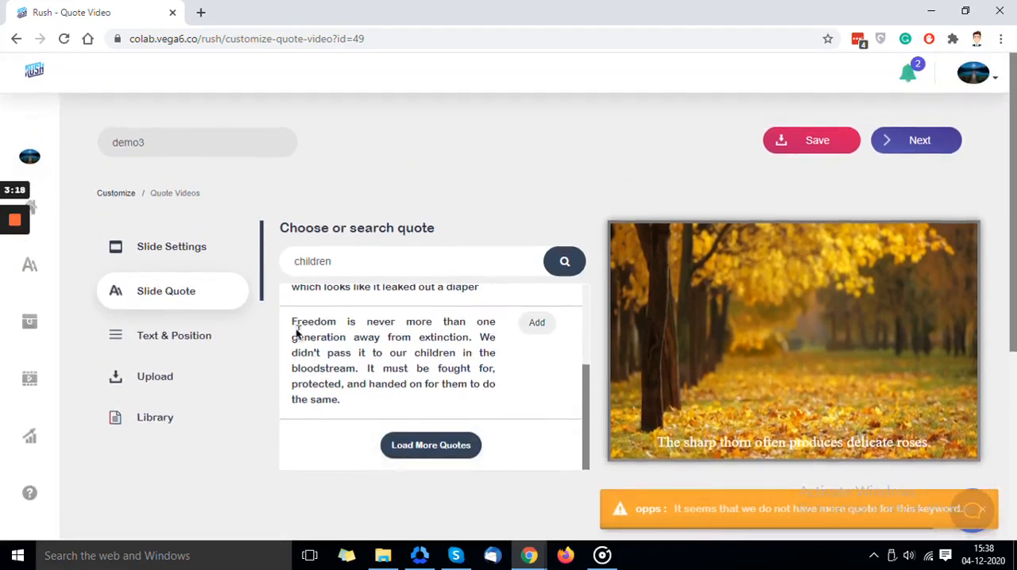
drag(292, 322, 334, 369)
click(523, 323)
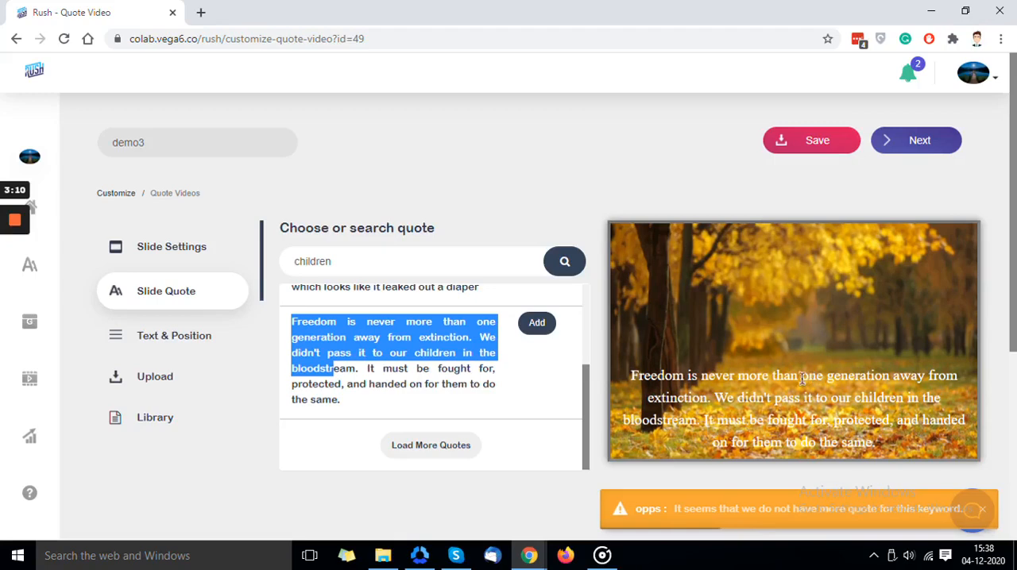
- Change the slide quote's font style to Yanone Kaffeesatz
click(175, 347)
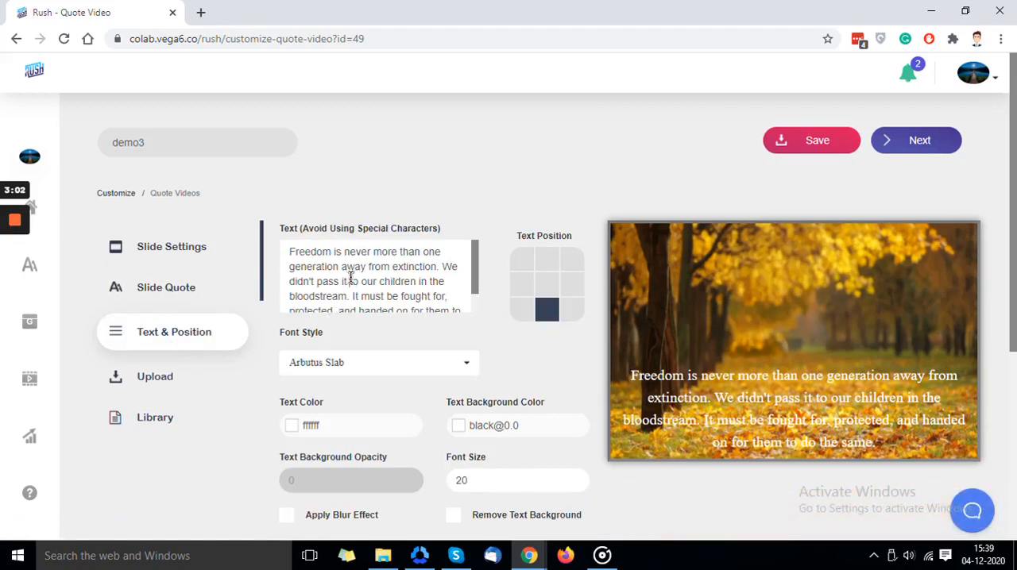
scroll(350, 279, down, 1)
scroll(350, 279, up, 1)
click(349, 281)
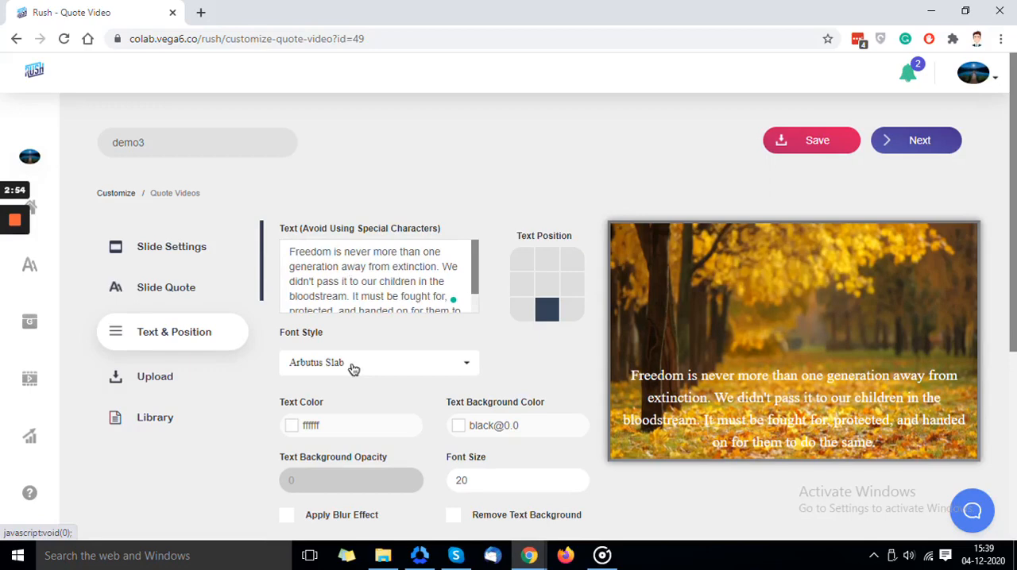
click(354, 365)
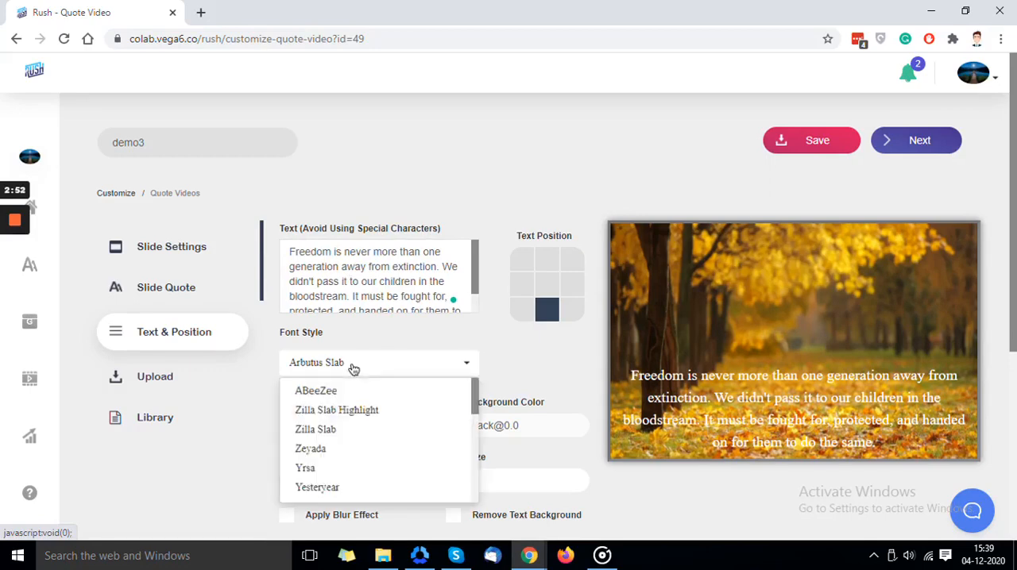
scroll(350, 457, down, 4)
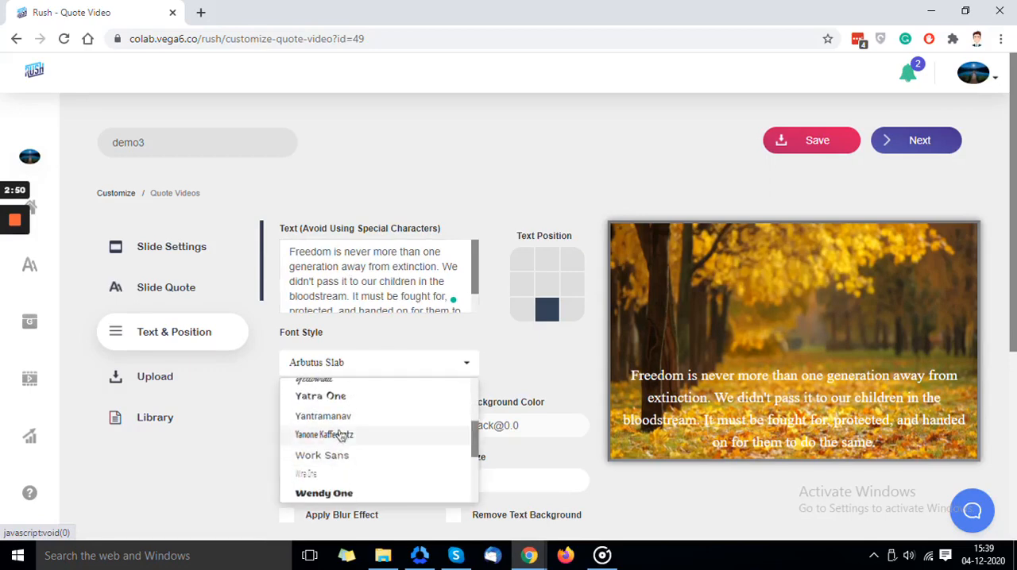
click(340, 436)
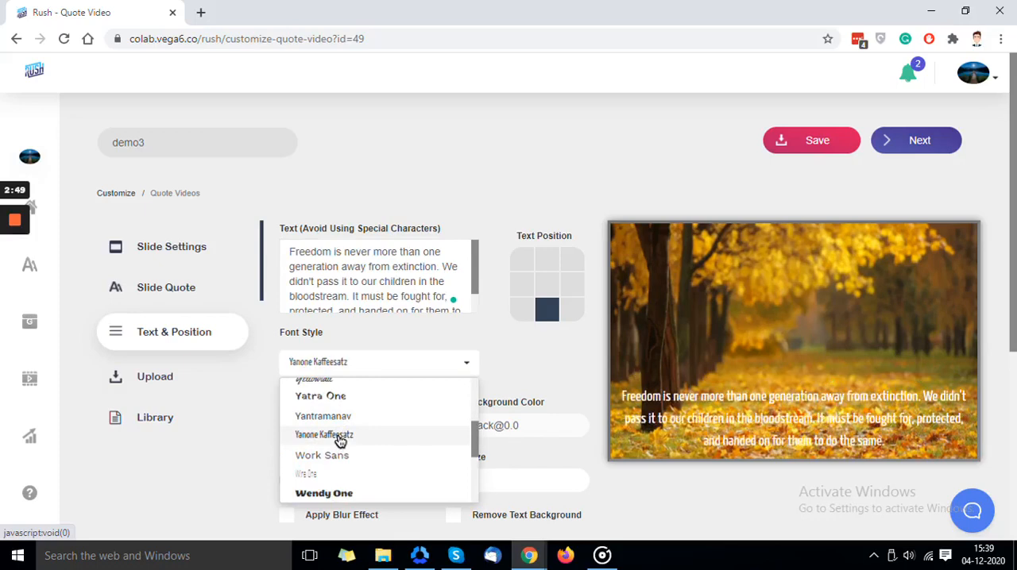
click(520, 382)
- Set the quote's text color to #000000 and its text background color to #ebcece
scroll(383, 398, down, 1)
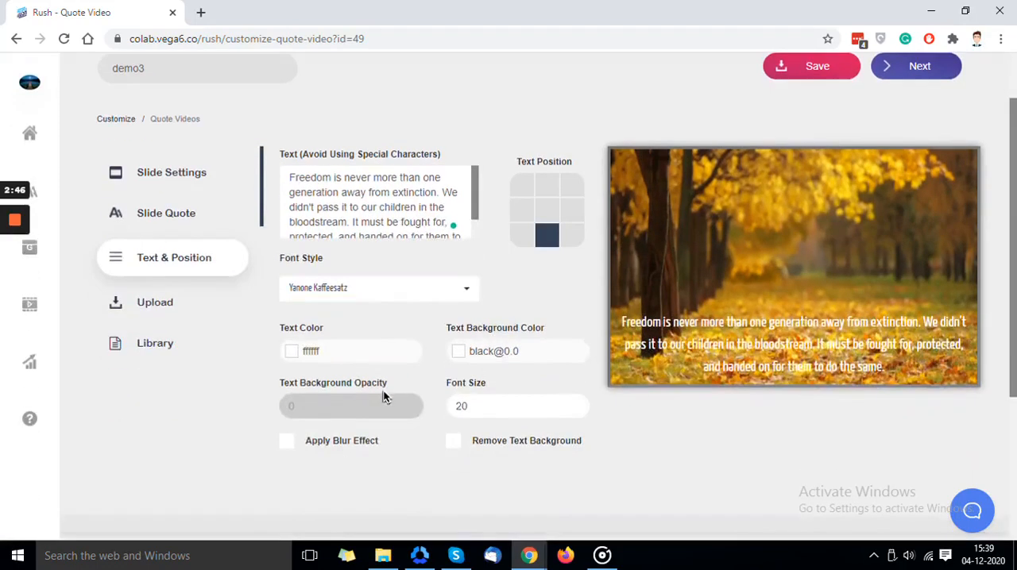
click(349, 359)
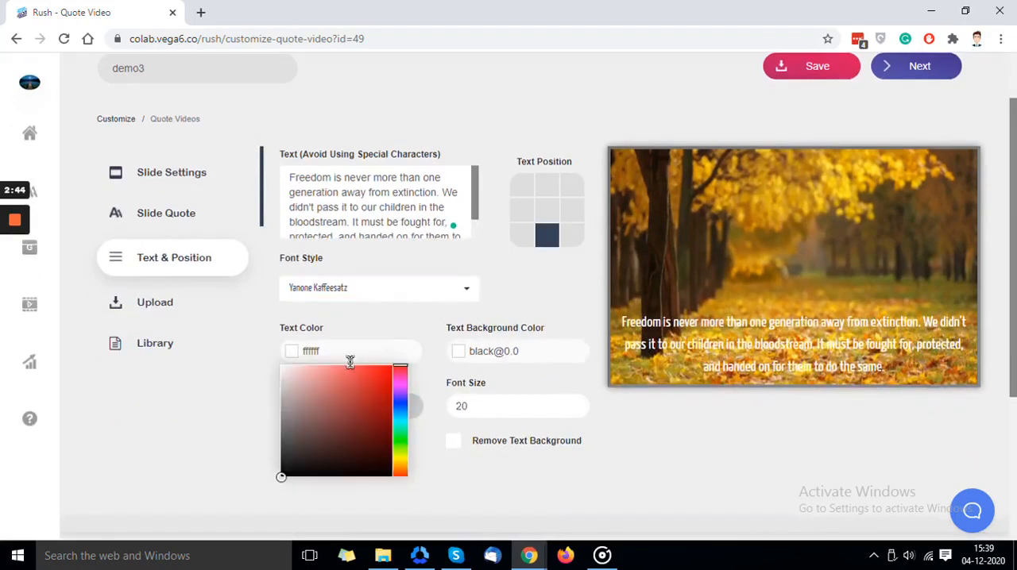
drag(318, 397, 272, 477)
click(509, 476)
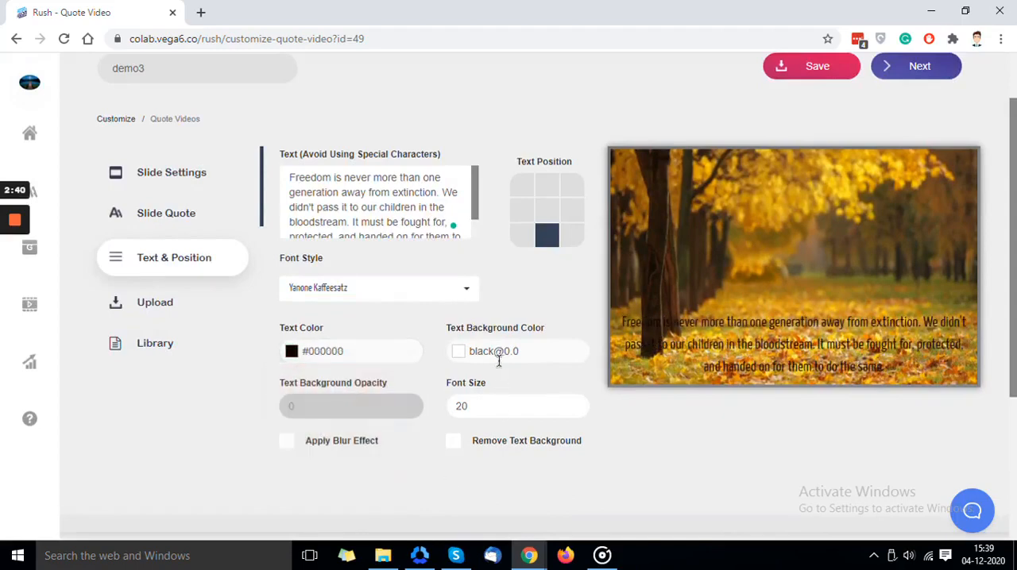
click(498, 357)
mouse_move(447, 472)
mouse_down()
mouse_move(443, 363)
mouse_move(460, 374)
mouse_up()
click(395, 475)
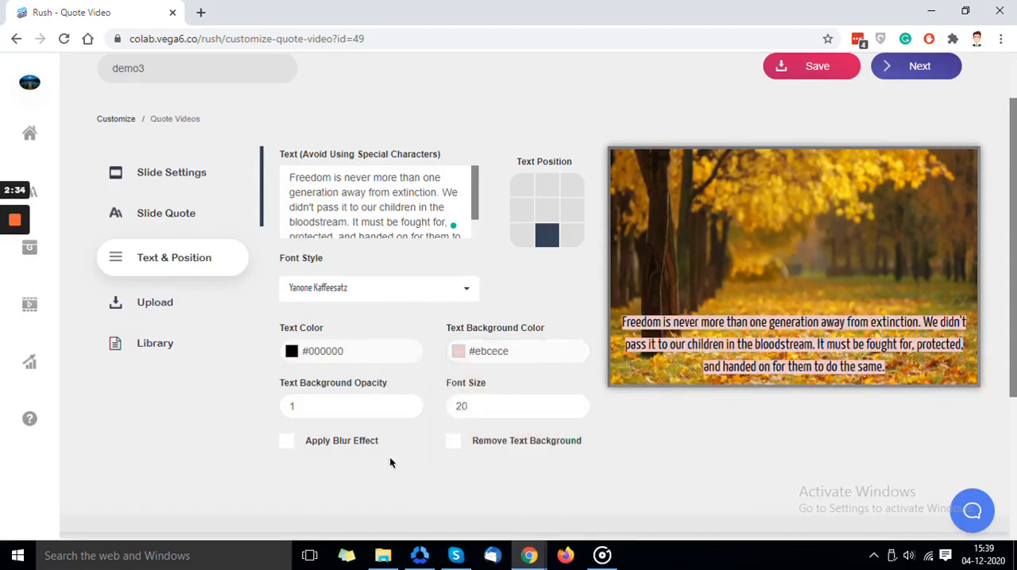
- Try a text background opacity of 0.7 on the quote and restore it to 1
click(339, 405)
click(409, 410)
click(409, 410)
click(409, 410)
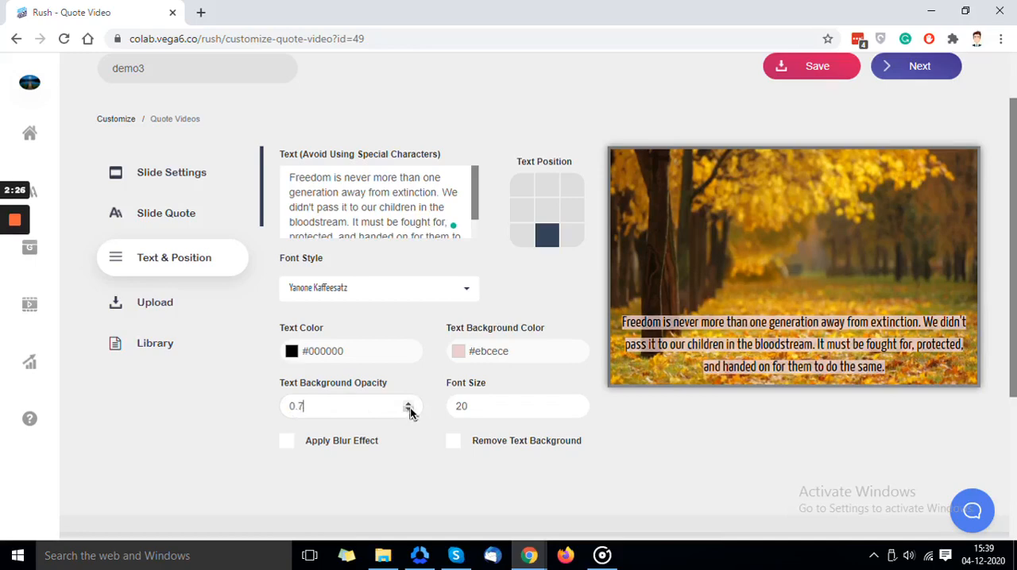
click(409, 407)
click(410, 407)
click(409, 407)
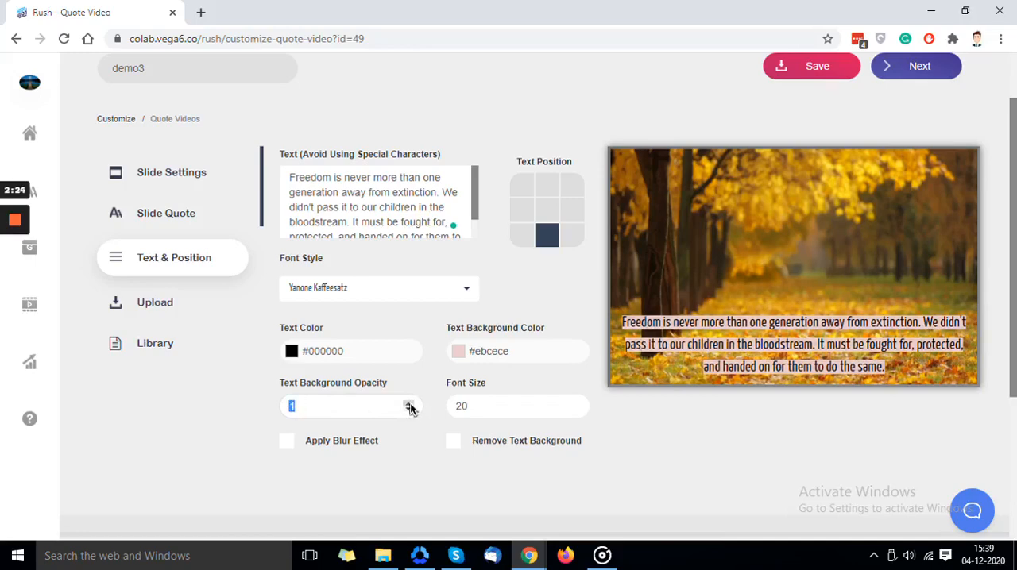
click(413, 427)
- Try the blur effect on the slide's background image and turn it off again
click(289, 444)
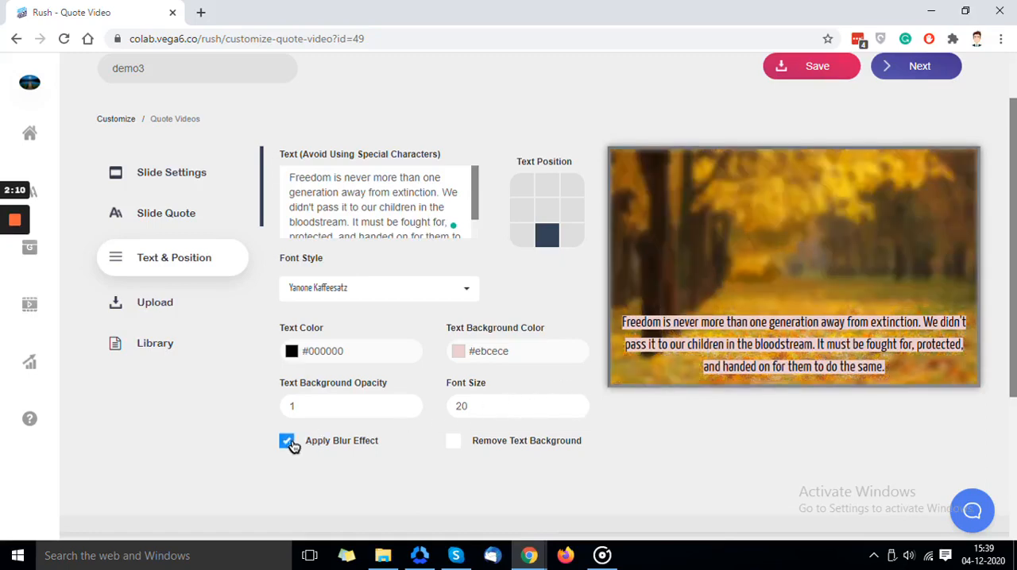
click(289, 443)
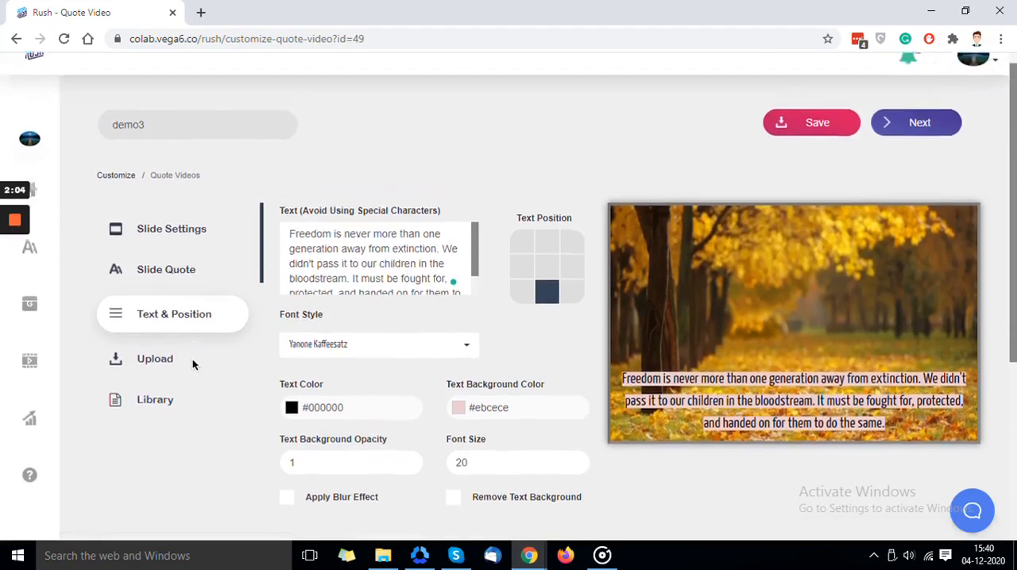
- Upload the blue V-shaped logo image from the Desktop's Backup folder to the project's files
scroll(191, 354, down, 2)
scroll(165, 276, up, 1)
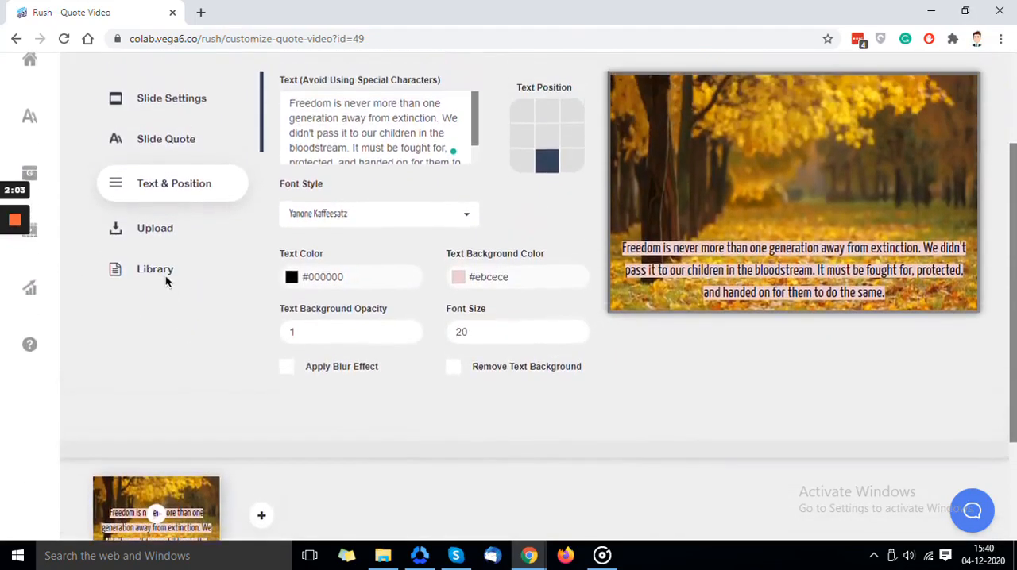
click(157, 230)
scroll(234, 278, up, 2)
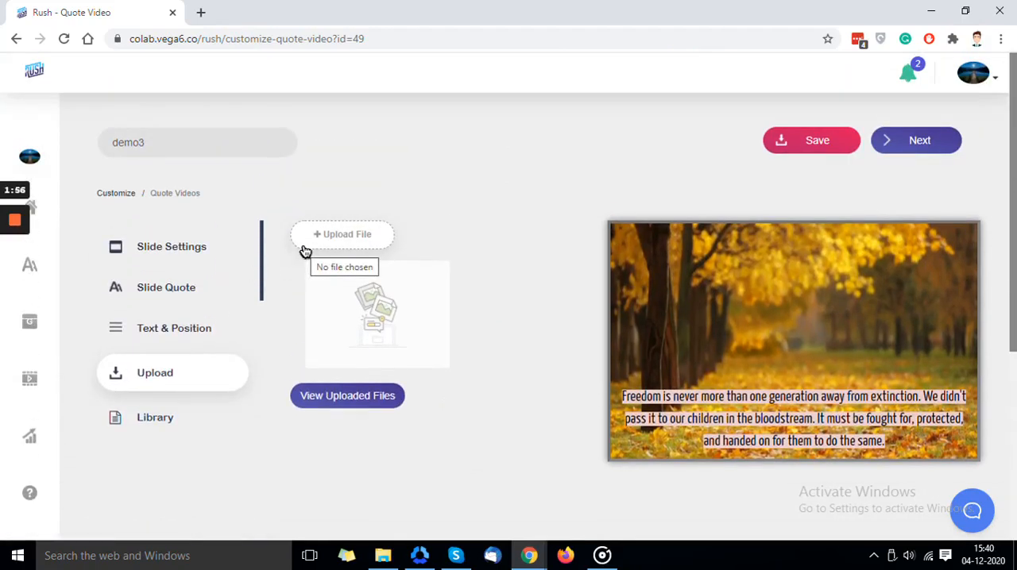
click(303, 246)
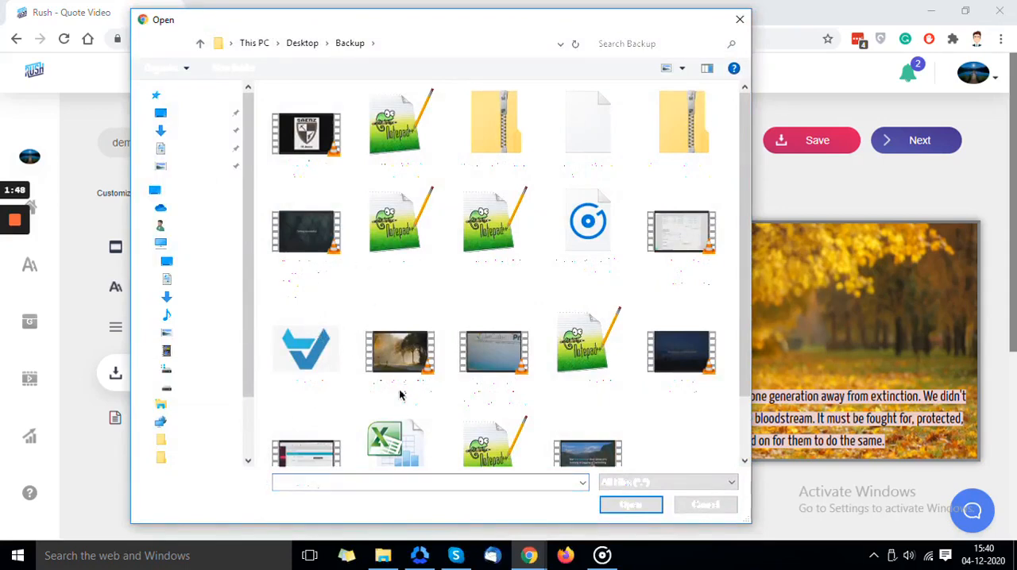
click(611, 510)
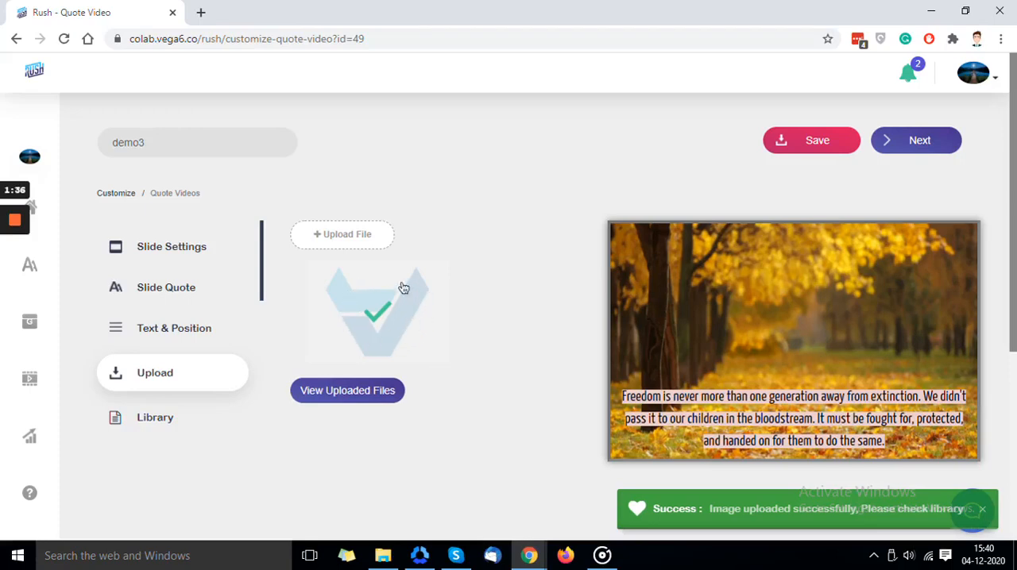
- Check the images in the uploaded files collection and close it
click(372, 385)
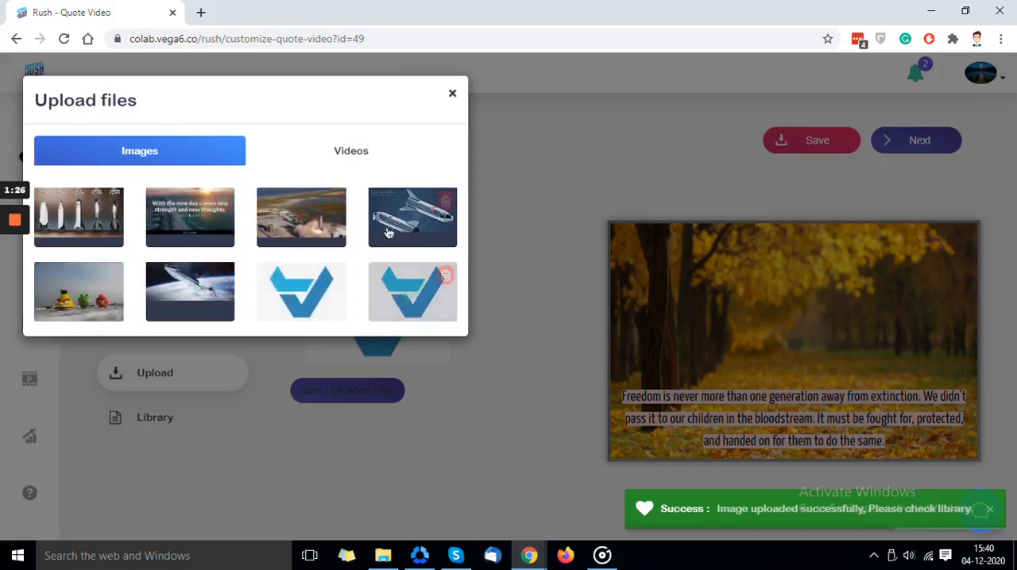
mouse_move(325, 229)
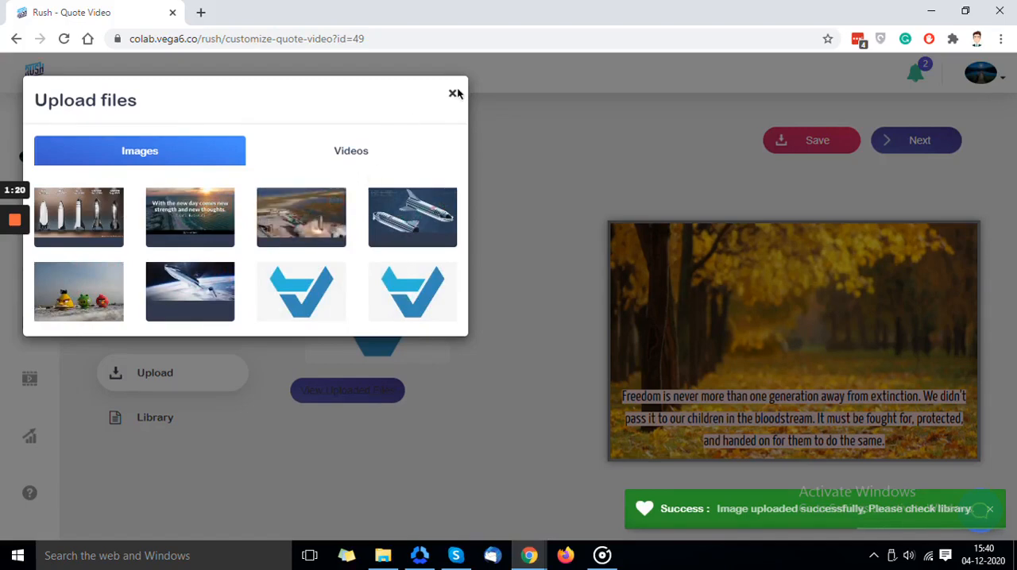
click(452, 96)
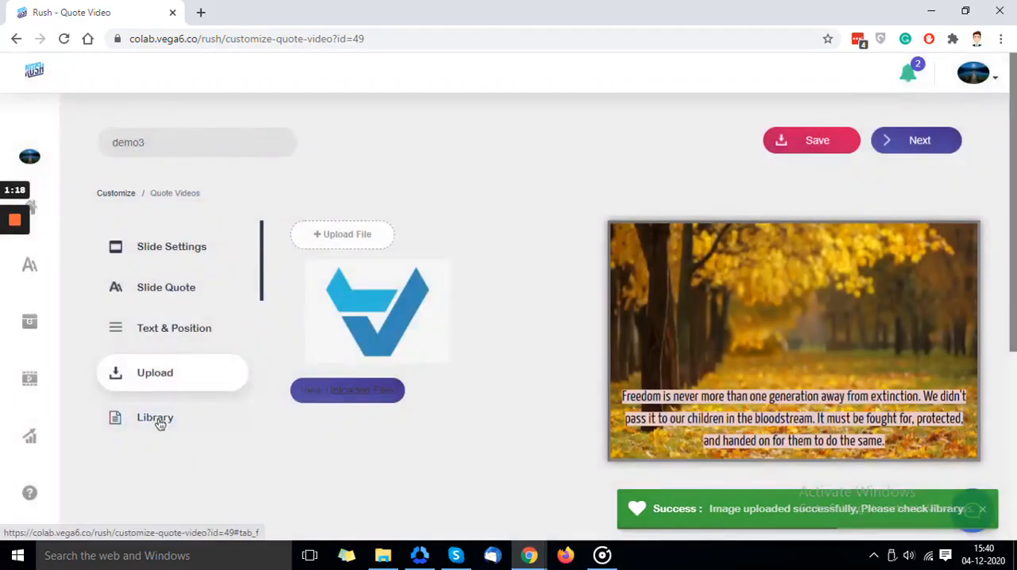
- Search the media library for images of children
click(160, 423)
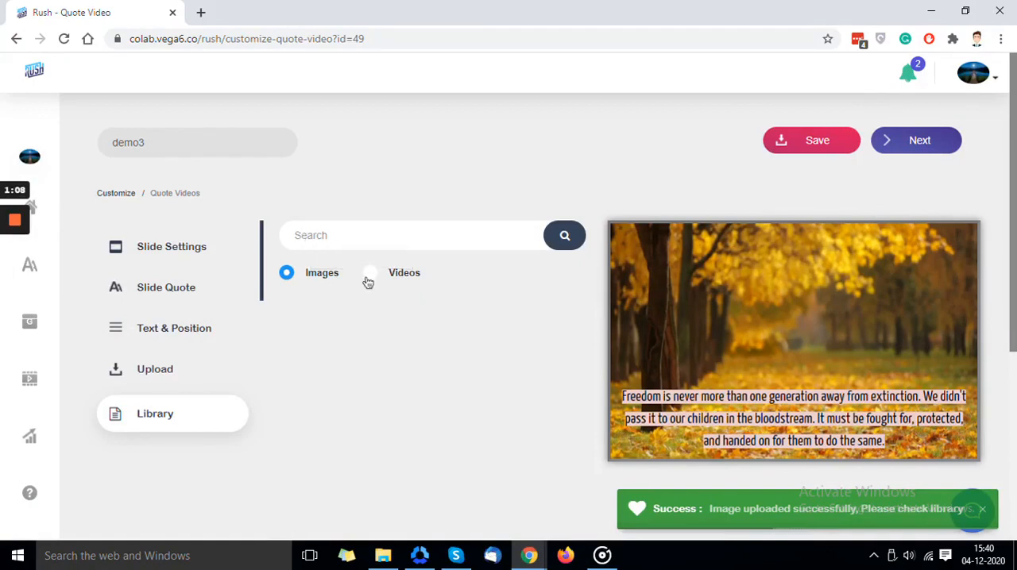
click(322, 234)
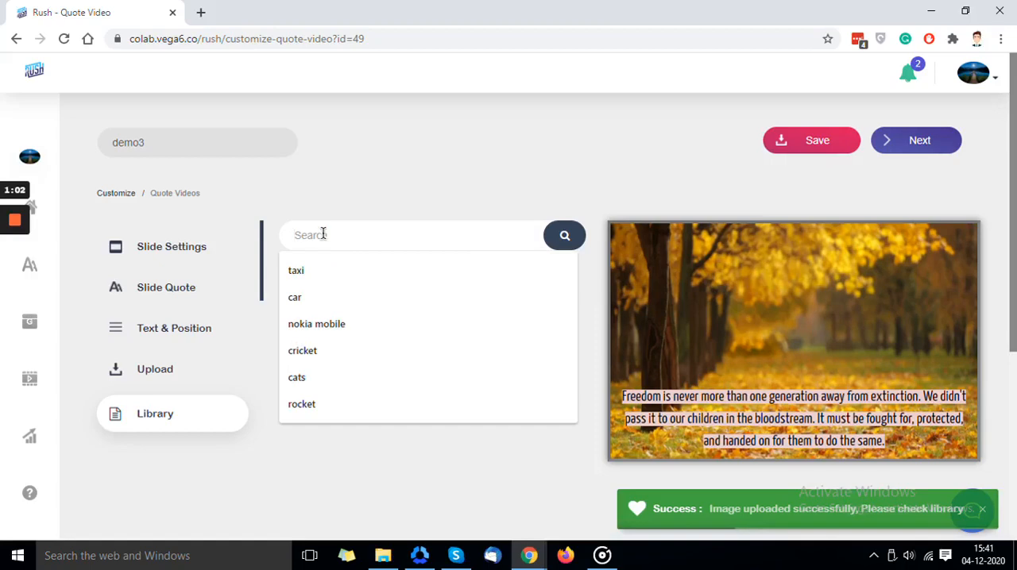
text(child)
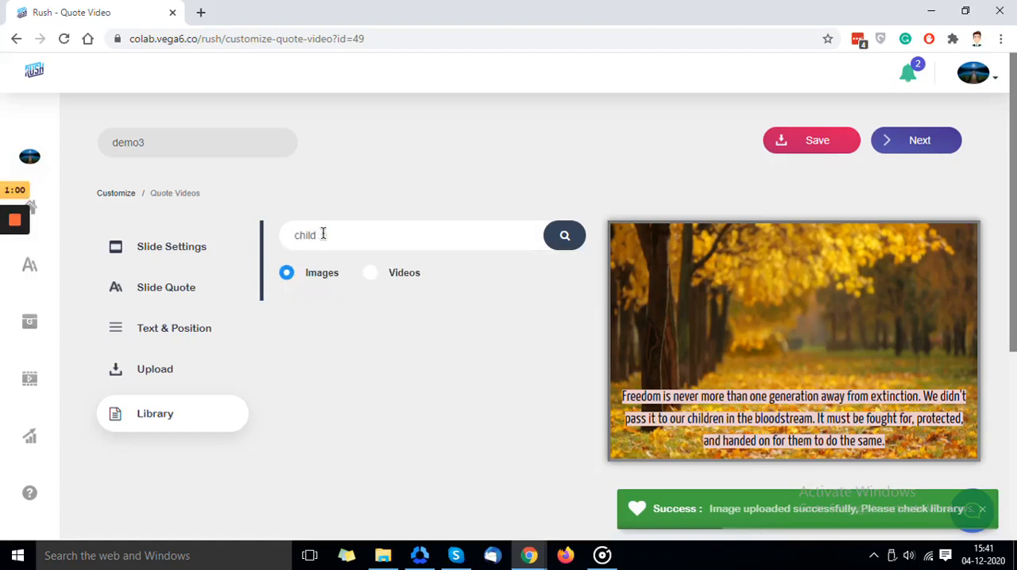
text(ren)
click(565, 235)
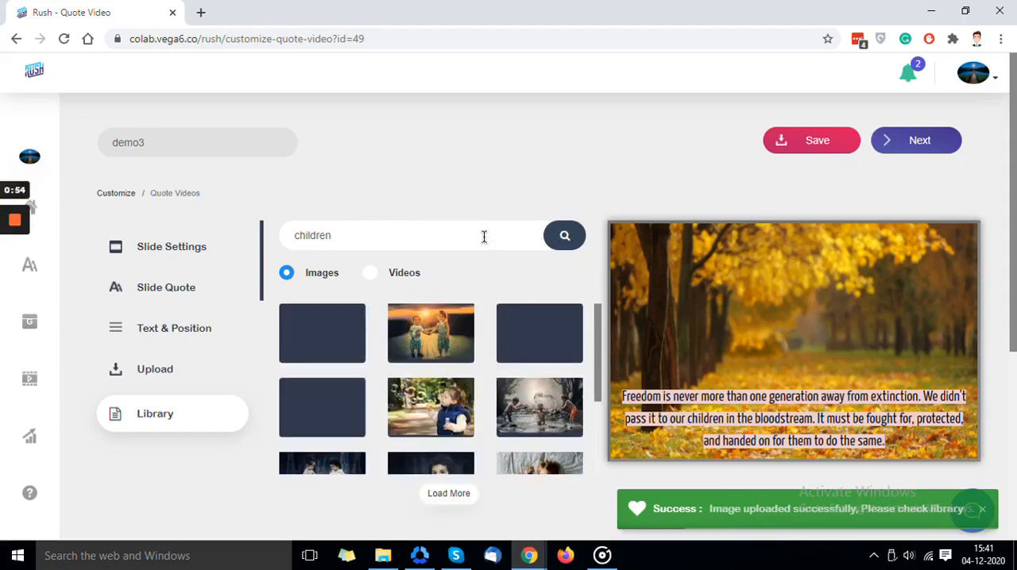
- Load more search results and use the portrait of the curly-haired boy as the slide's background image
scroll(434, 335, down, 3)
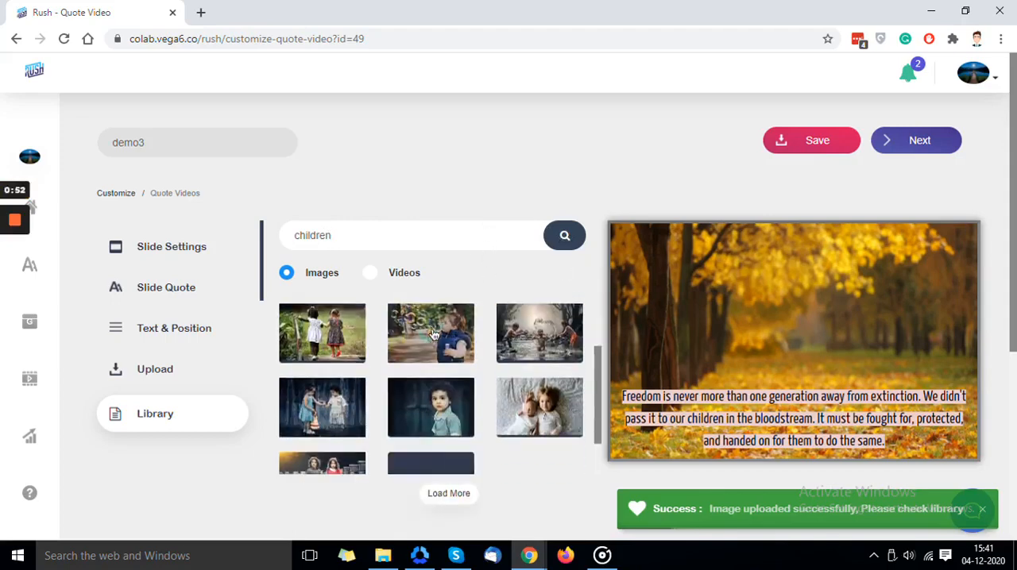
click(434, 336)
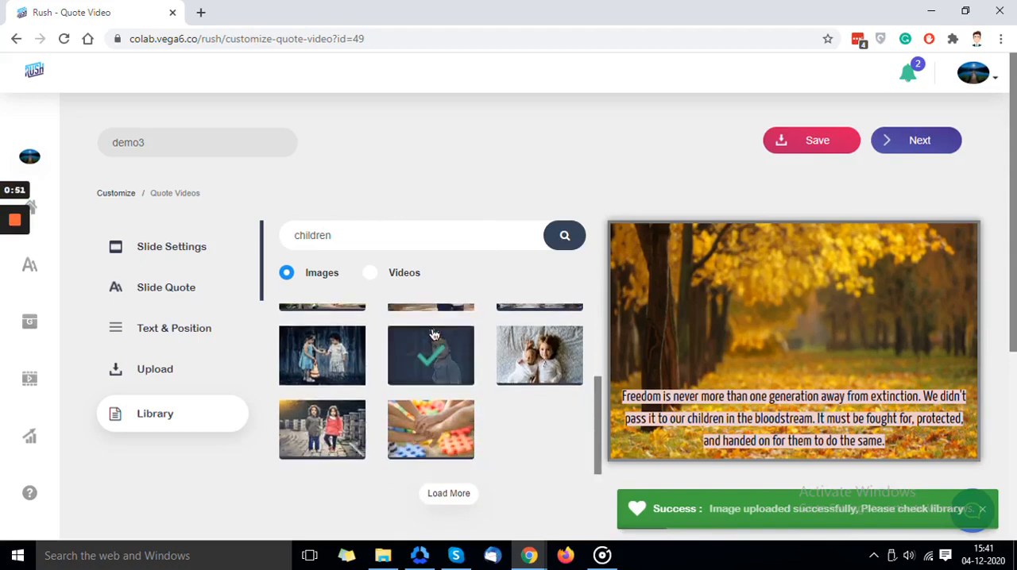
click(444, 496)
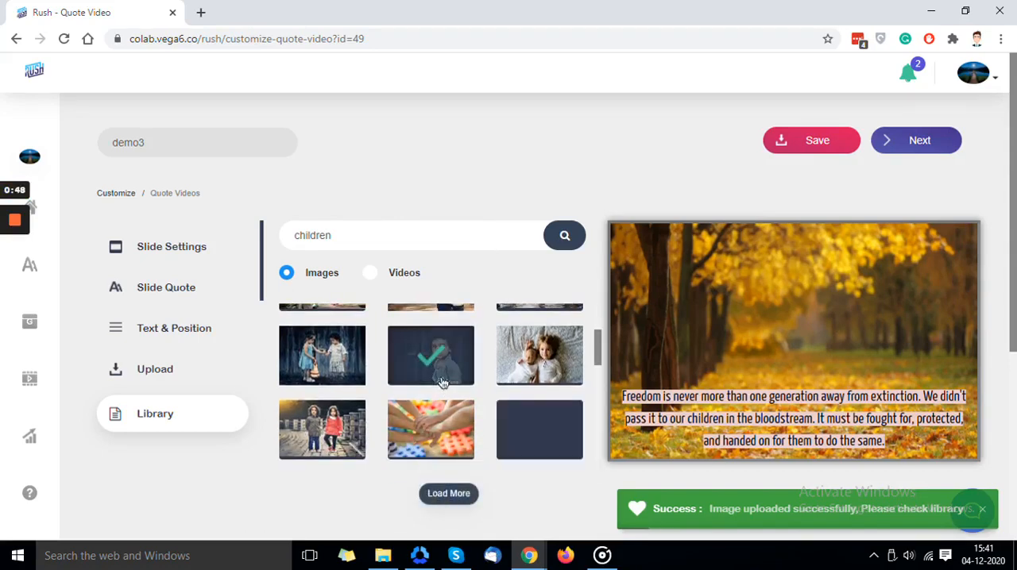
click(442, 382)
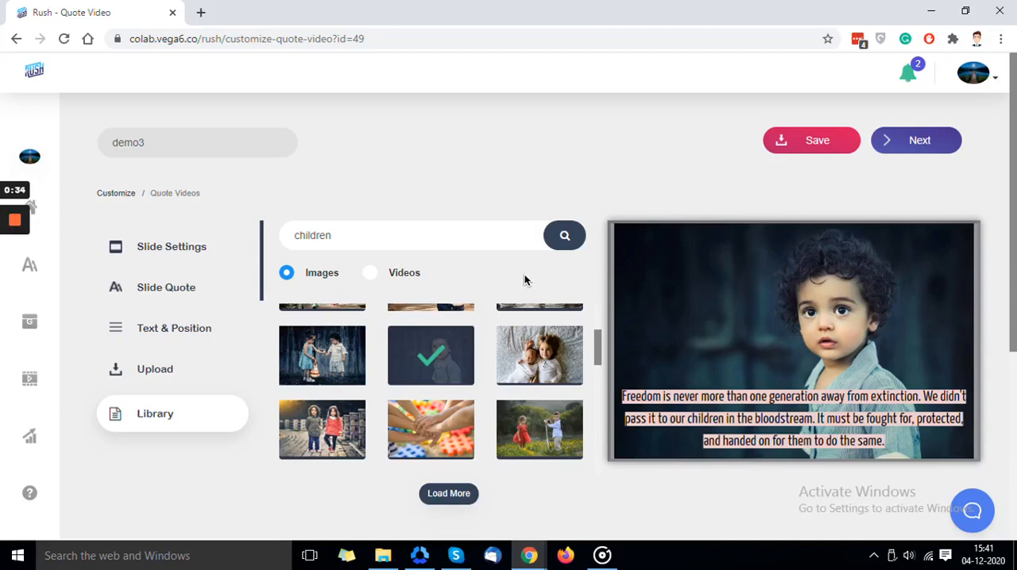
- Add two new slides after the first one in the project's slide strip
scroll(342, 281, down, 1)
scroll(341, 276, down, 4)
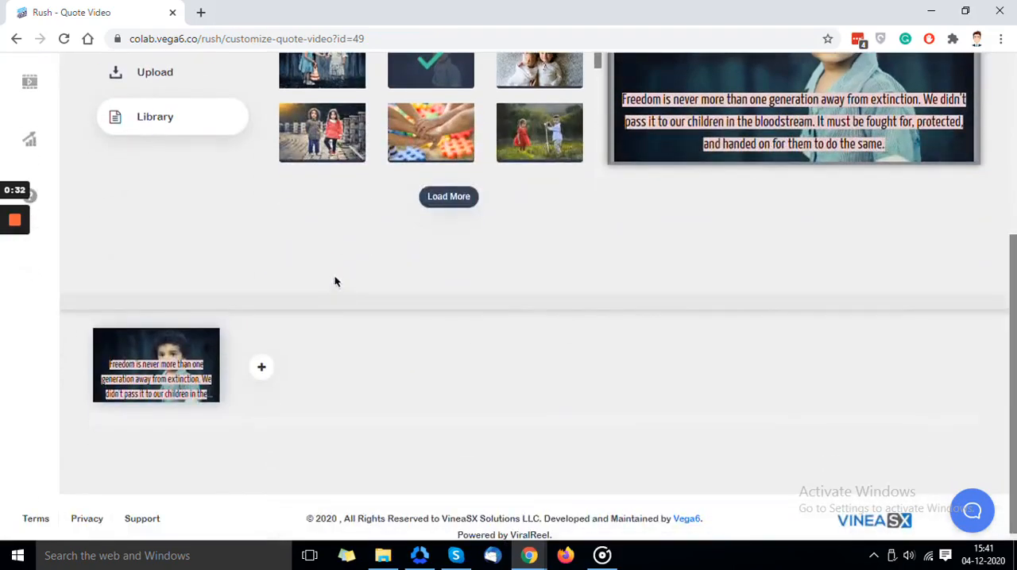
mouse_move(181, 344)
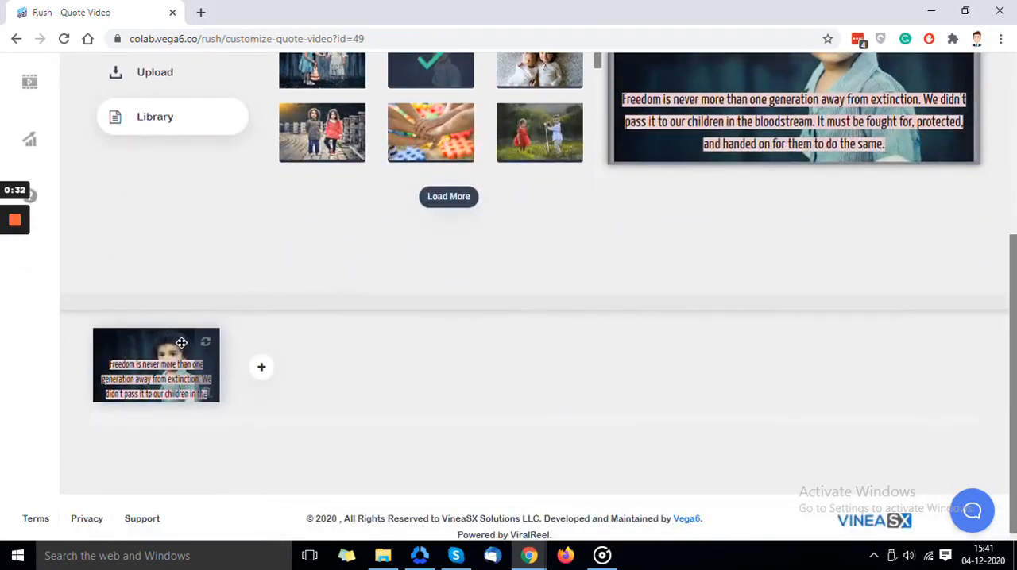
click(258, 371)
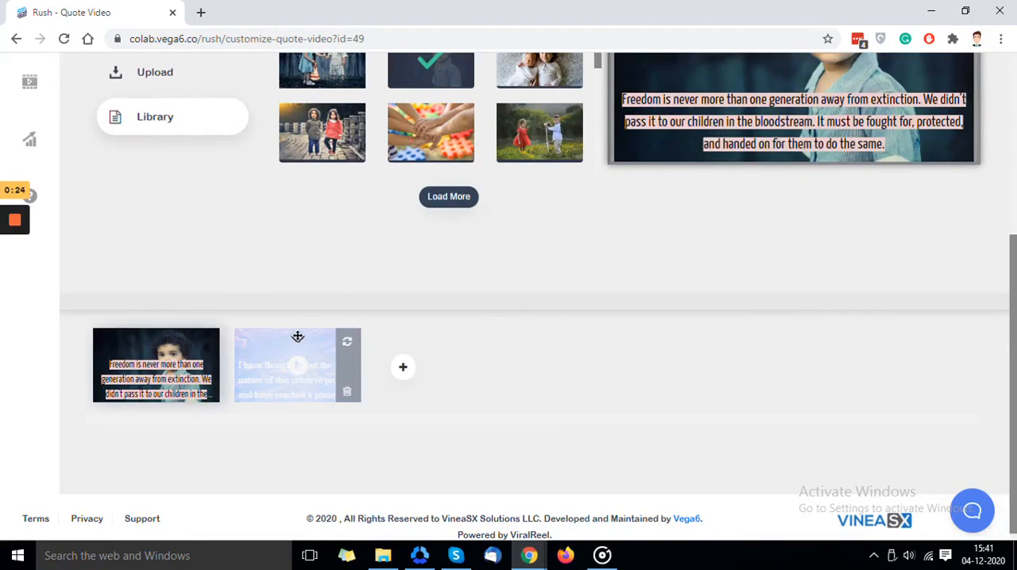
click(405, 370)
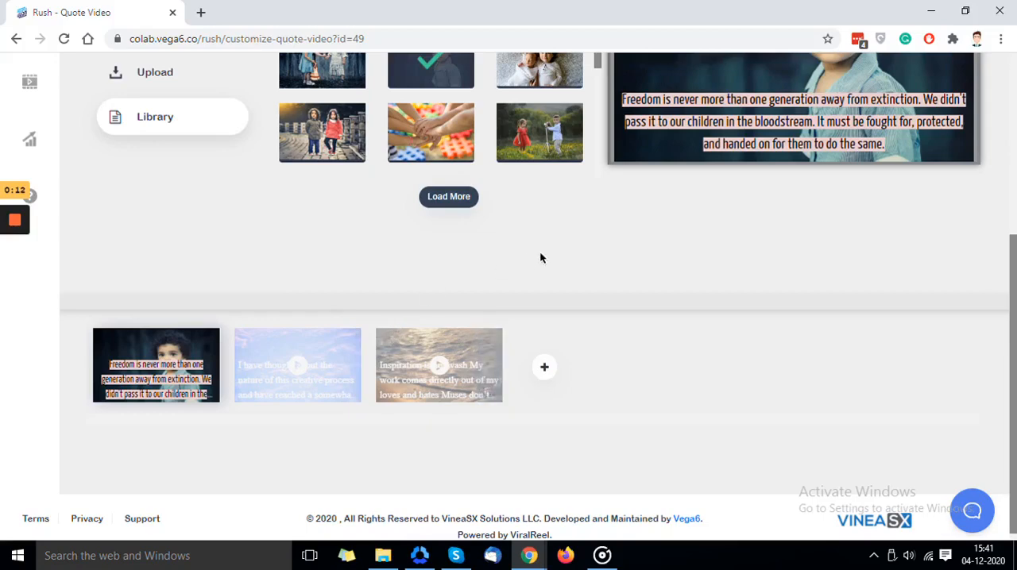
- Save the customized slides and continue to the logo stage
scroll(737, 287, up, 4)
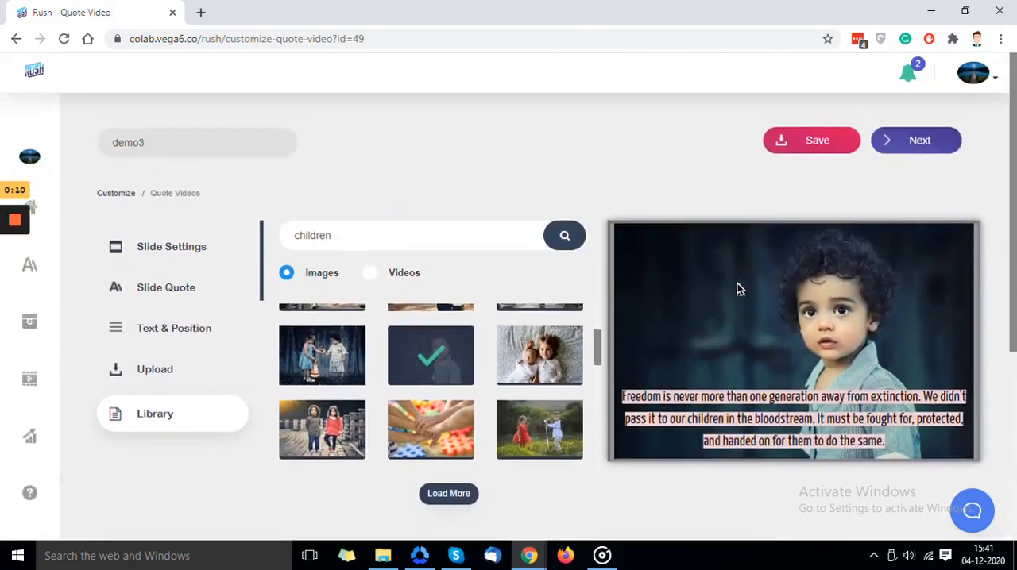
click(805, 154)
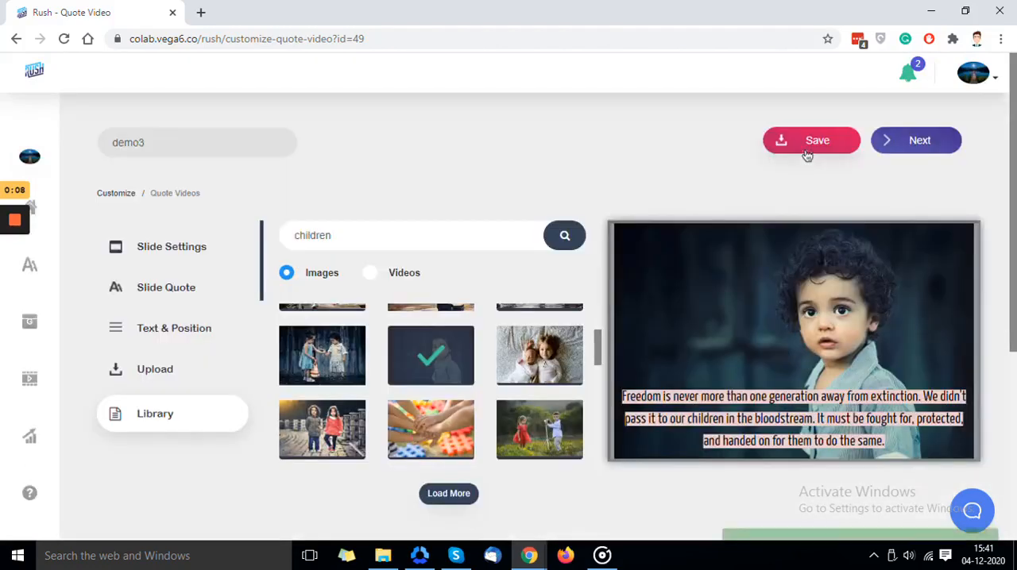
click(891, 150)
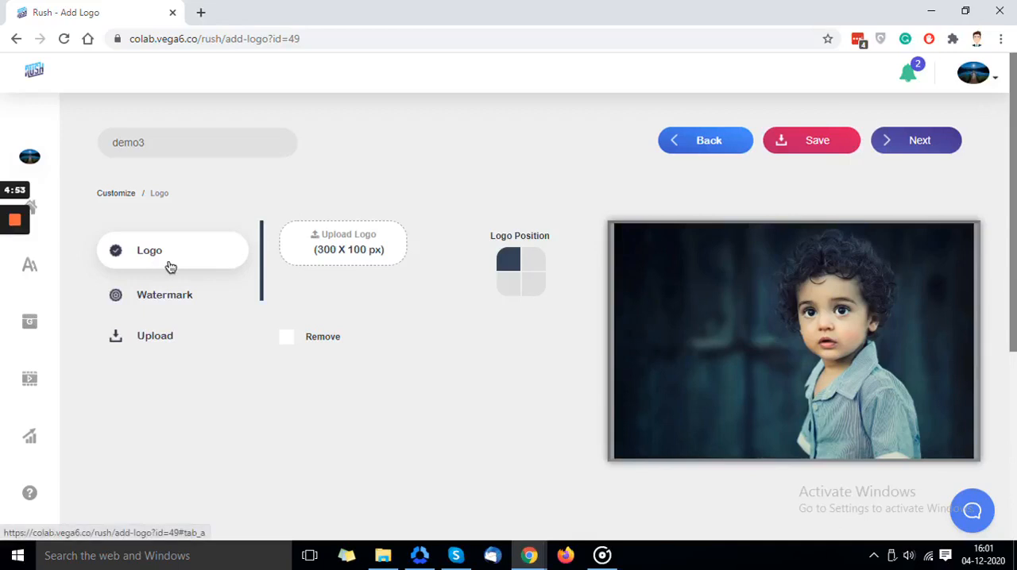
- Upload the blue V-shaped image from the Desktop's Backup folder as the logo and position it in the video's upper-right corner
click(167, 297)
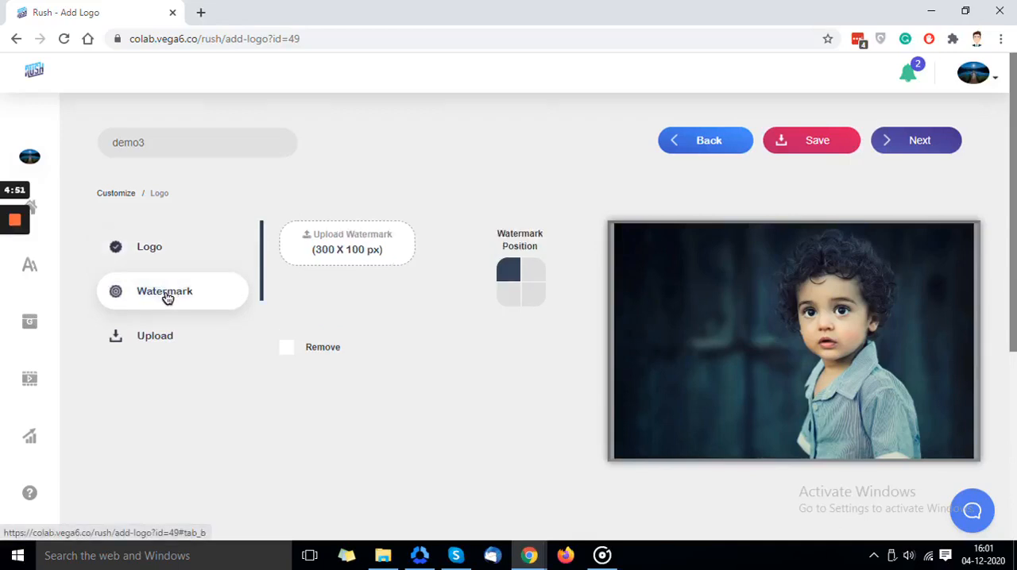
click(166, 263)
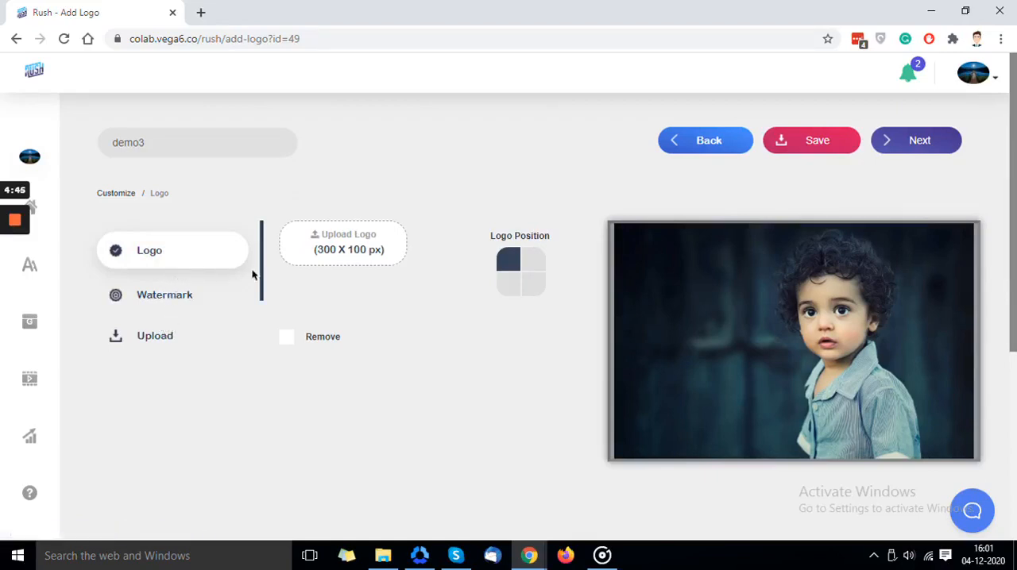
mouse_move(293, 265)
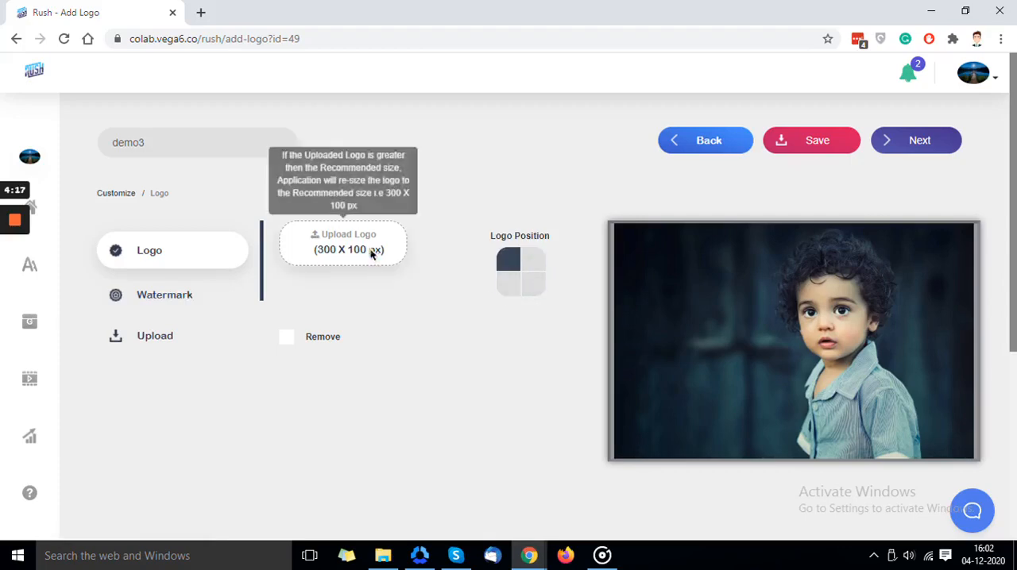
click(371, 249)
double_click(313, 186)
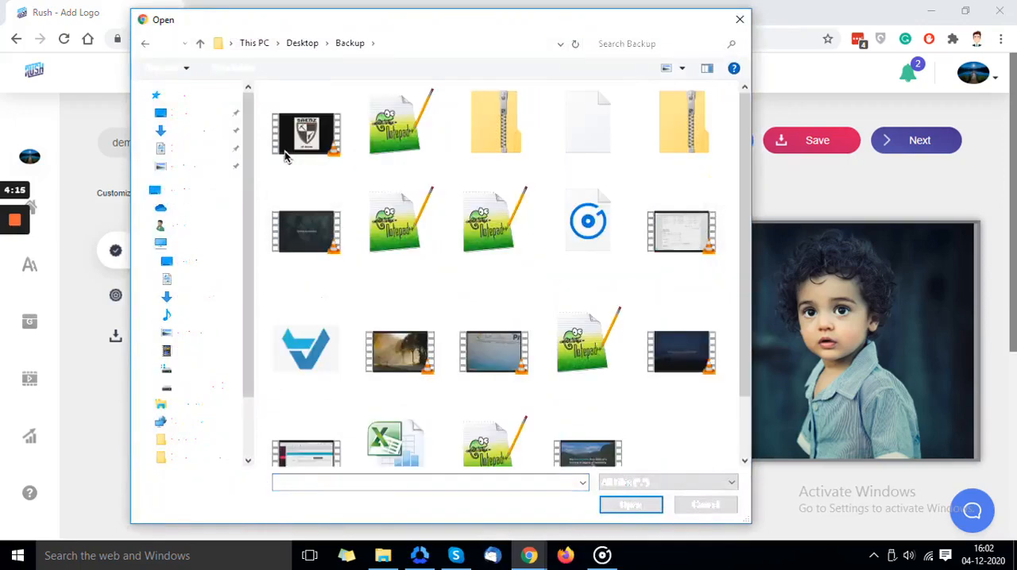
click(615, 505)
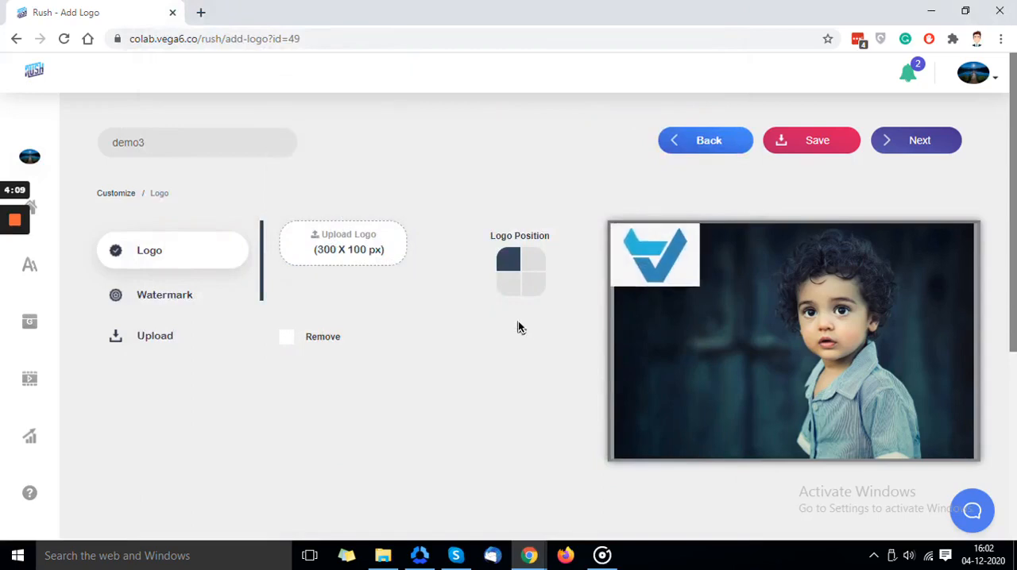
click(531, 267)
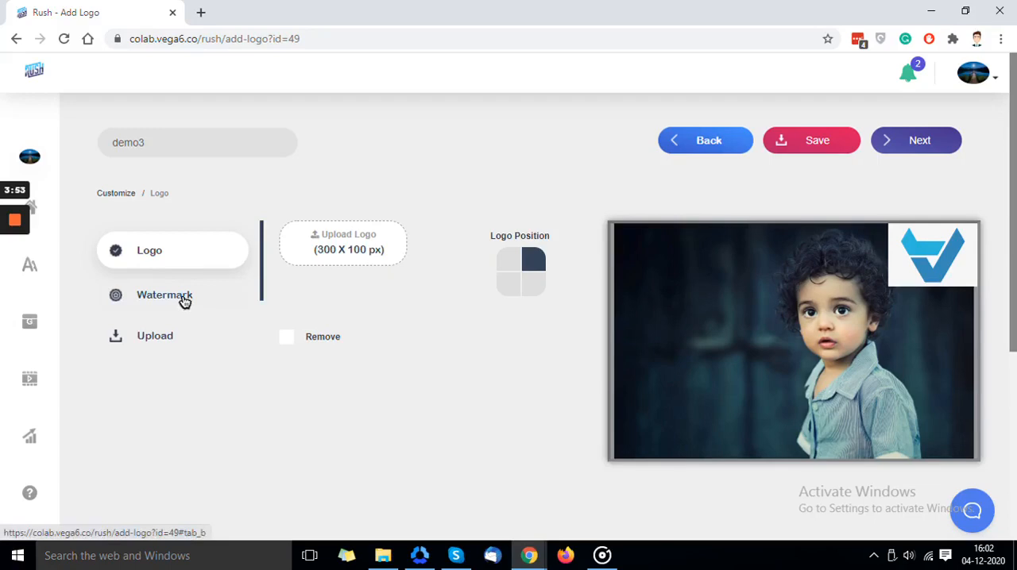
- Save the logo settings and proceed to the audio stage to browse the audio library's tracks
click(789, 149)
click(902, 151)
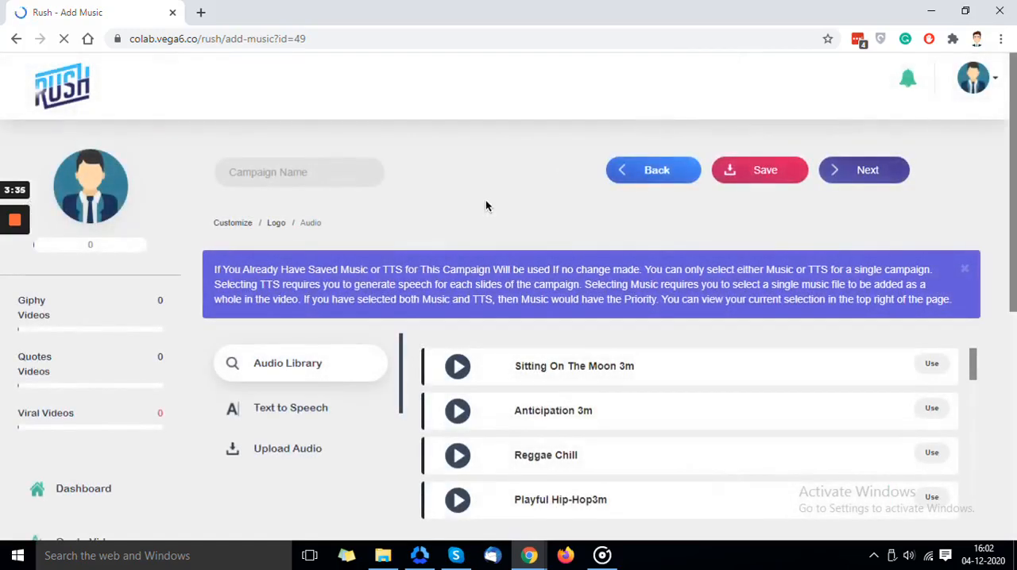
scroll(487, 270, down, 2)
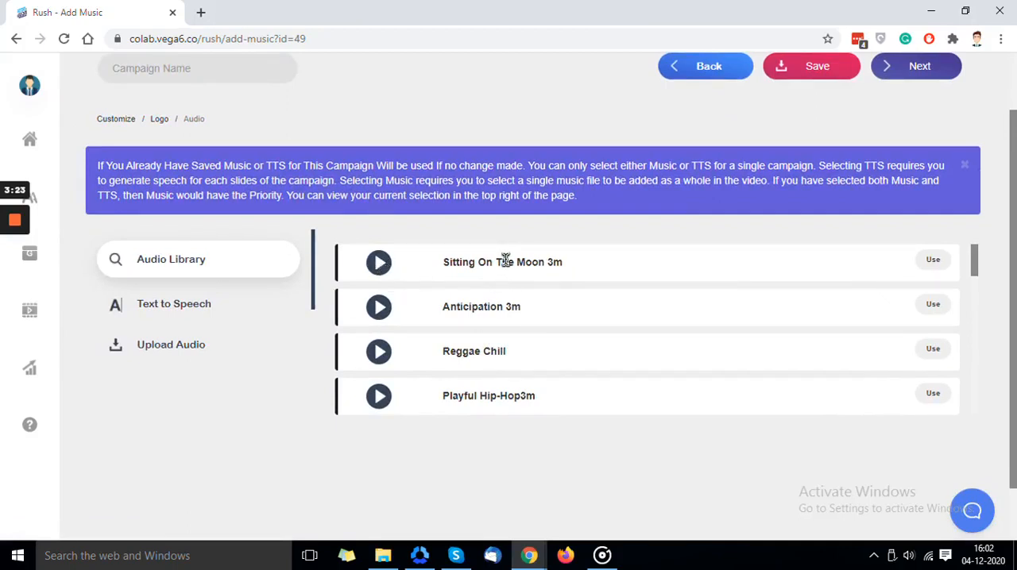
scroll(507, 280, down, 10)
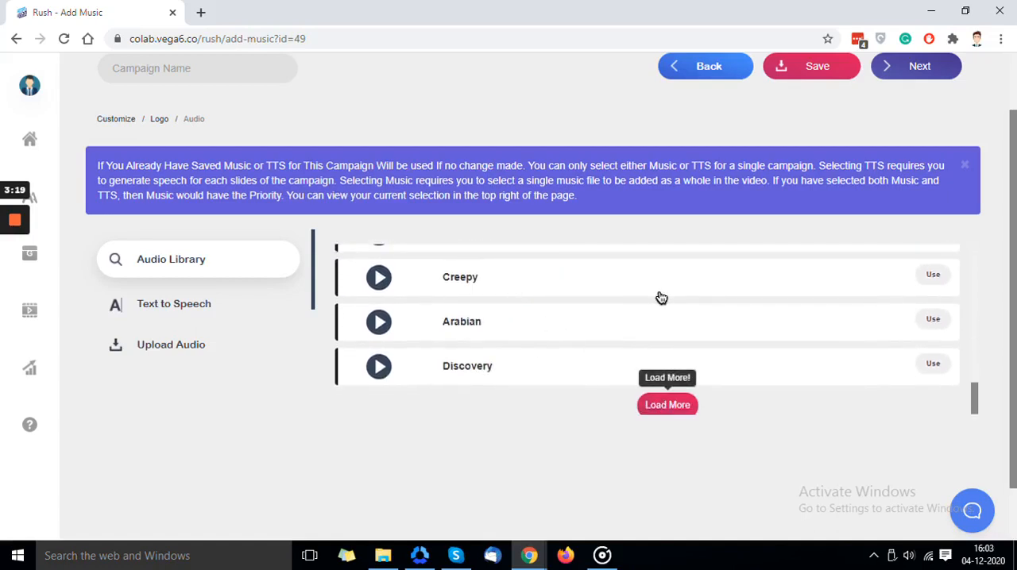
scroll(659, 297, down, 1)
scroll(659, 297, down, 5)
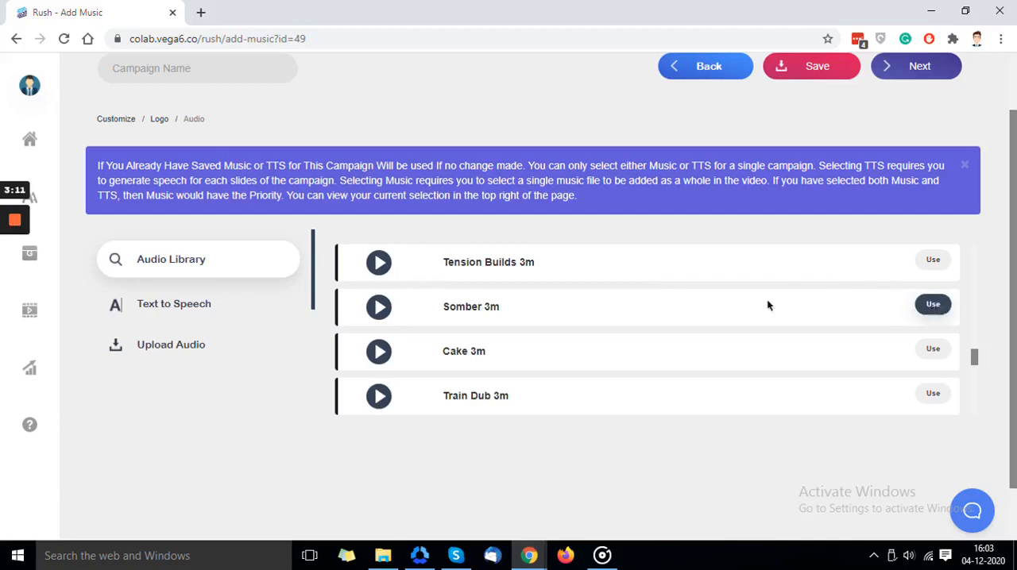
- Set the text-to-speech language to English, Indian and the voice to Aditi (female)
click(266, 308)
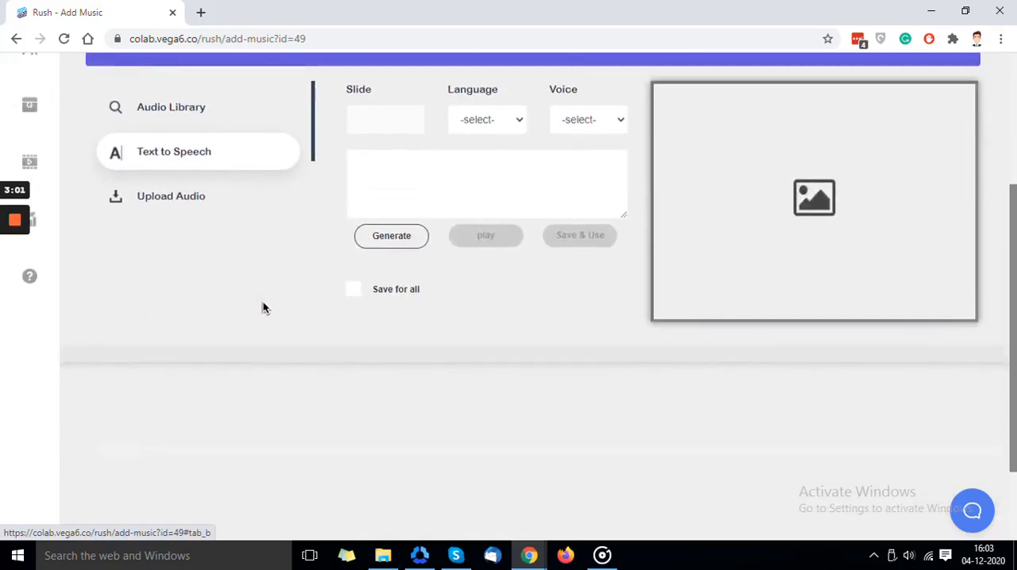
scroll(263, 309, up, 3)
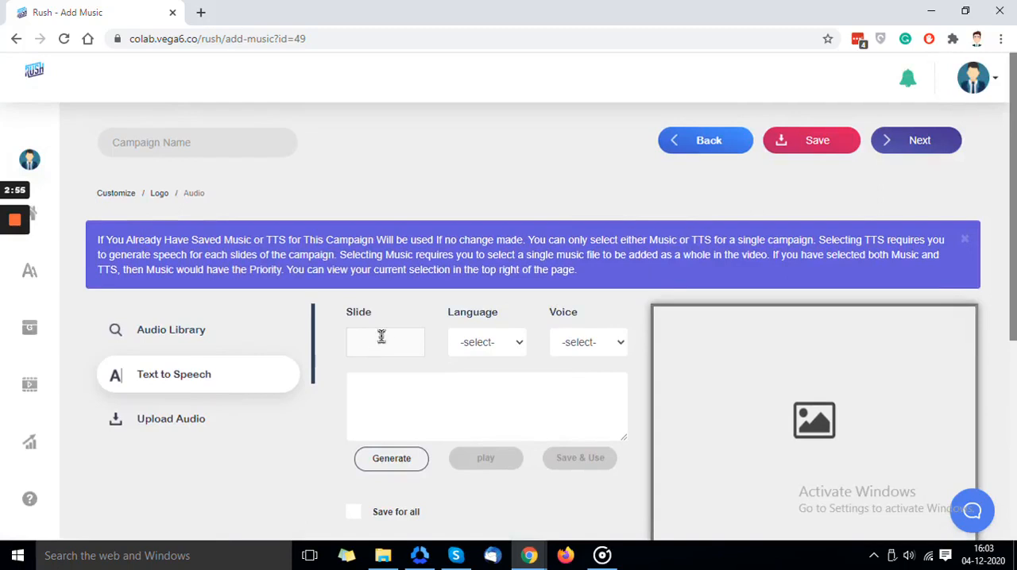
click(479, 348)
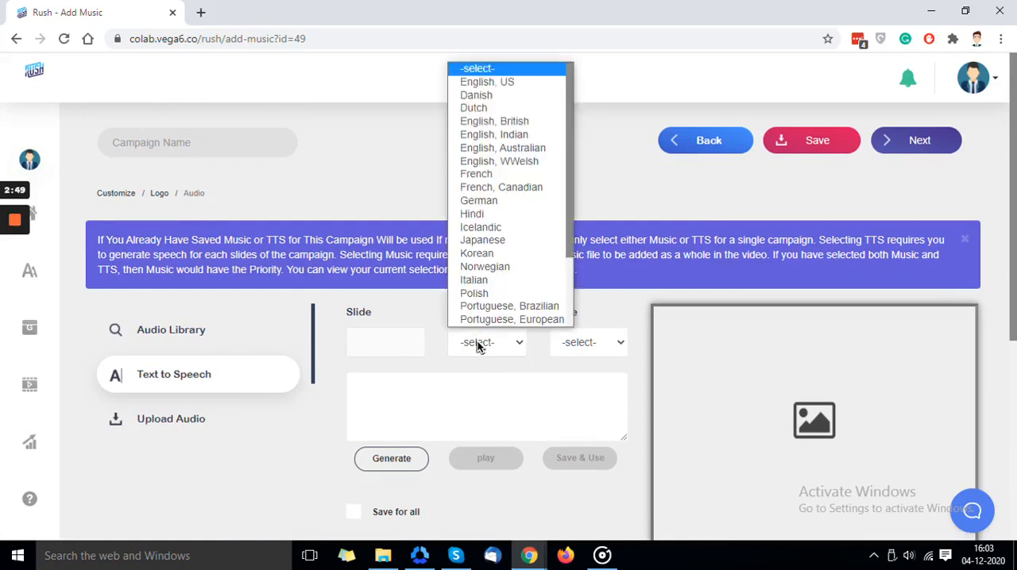
click(479, 345)
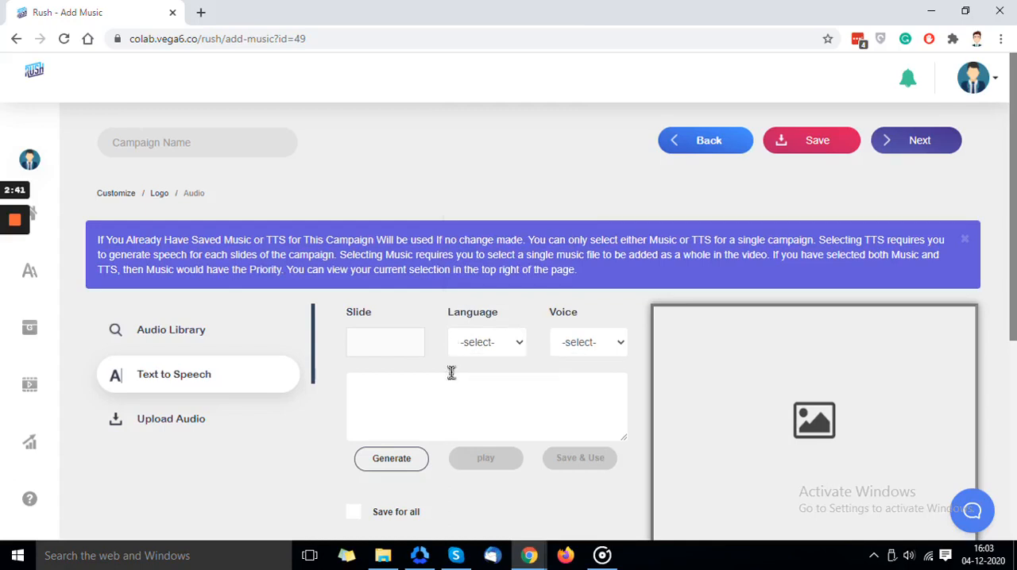
click(465, 346)
scroll(477, 227, down, 1)
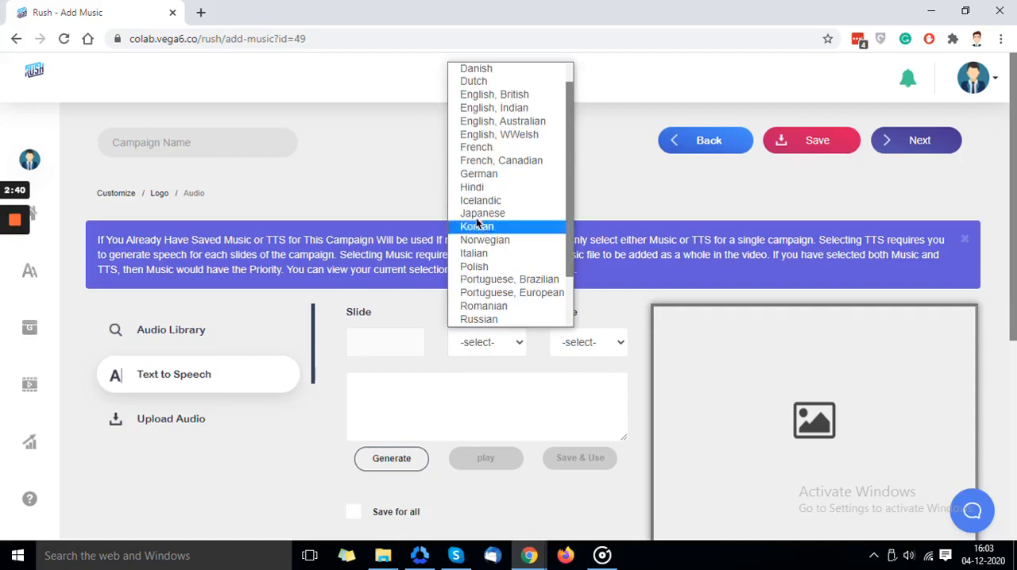
click(479, 107)
click(568, 350)
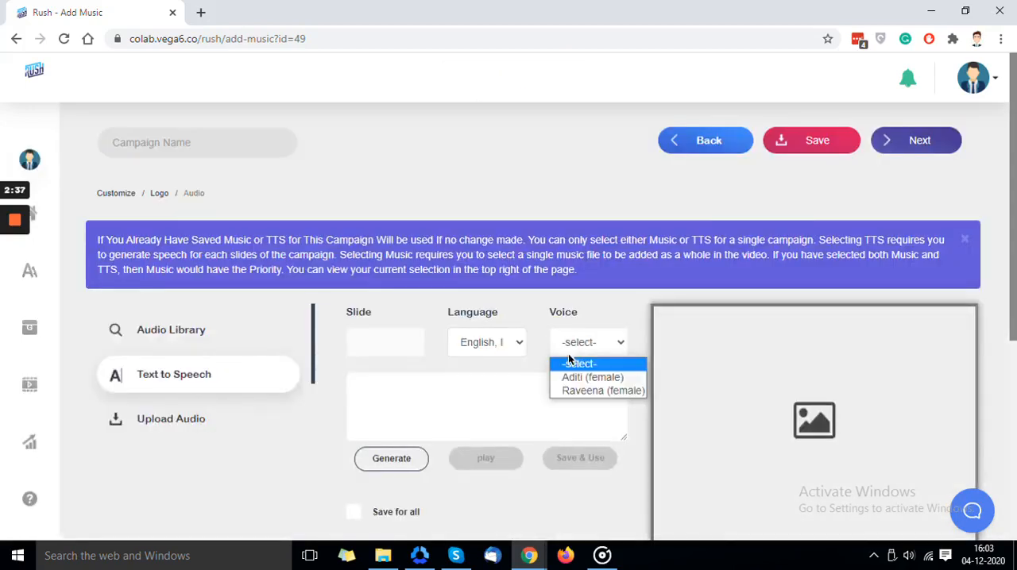
click(568, 376)
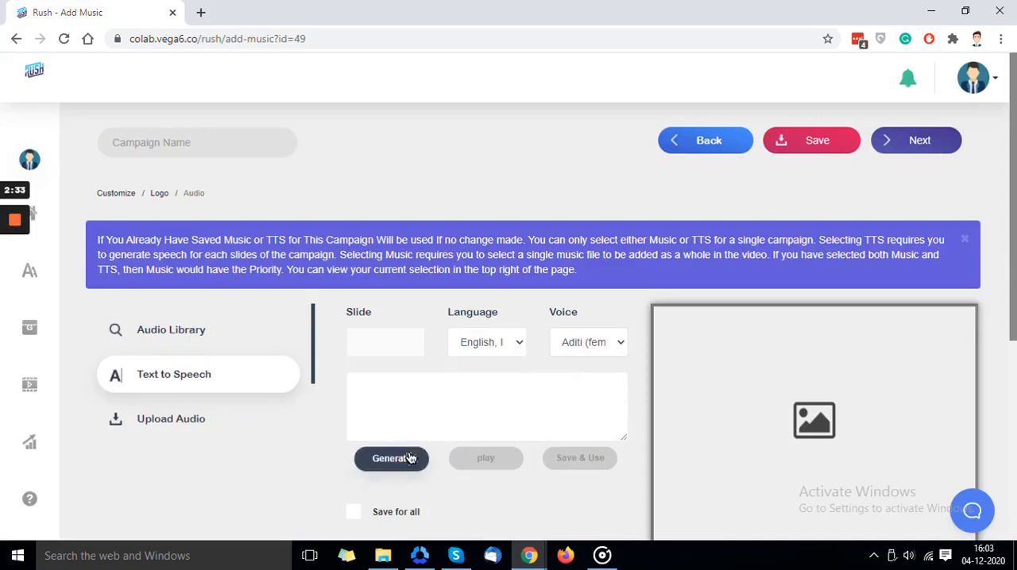
click(422, 405)
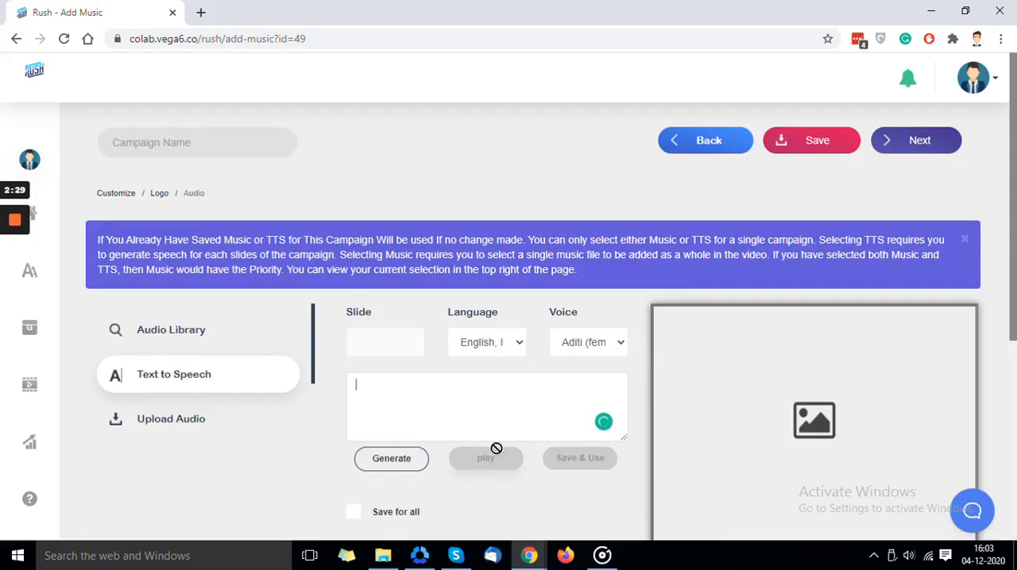
scroll(495, 407, down, 1)
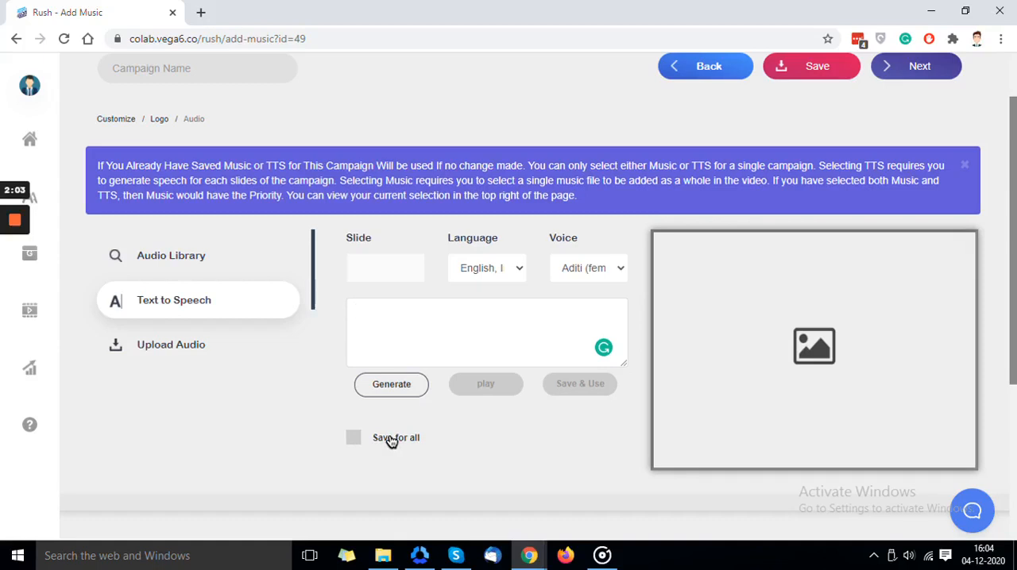
scroll(329, 386, down, 2)
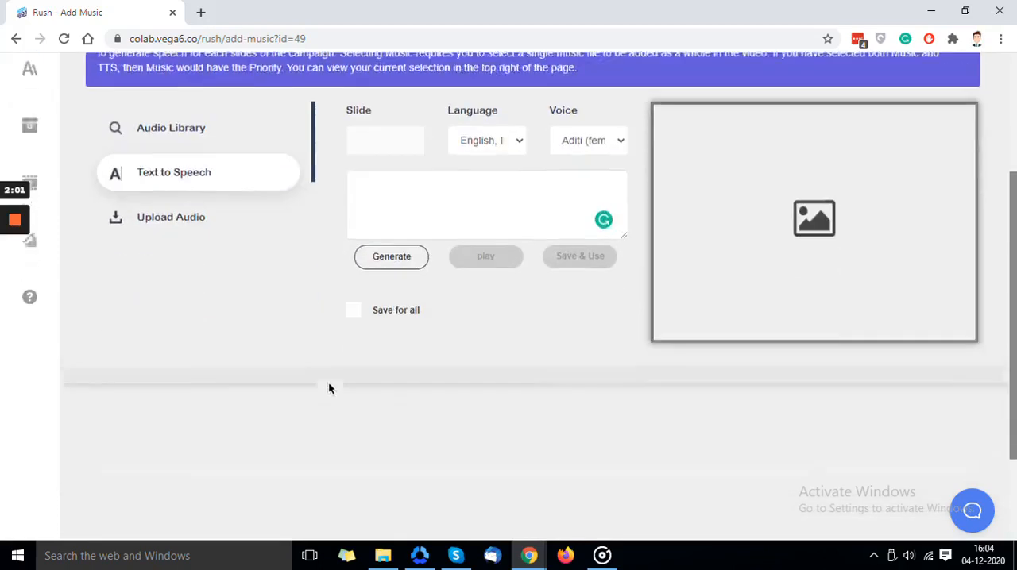
- Upload the audio file with the blue disc icon from the Desktop's Backup folder as the campaign's own audio
scroll(264, 347, up, 2)
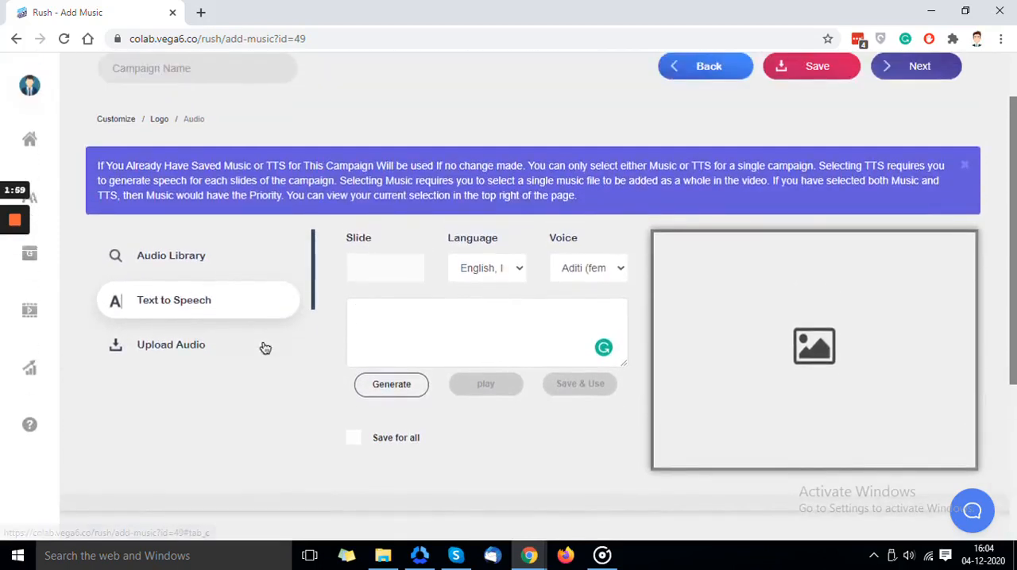
scroll(263, 348, up, 1)
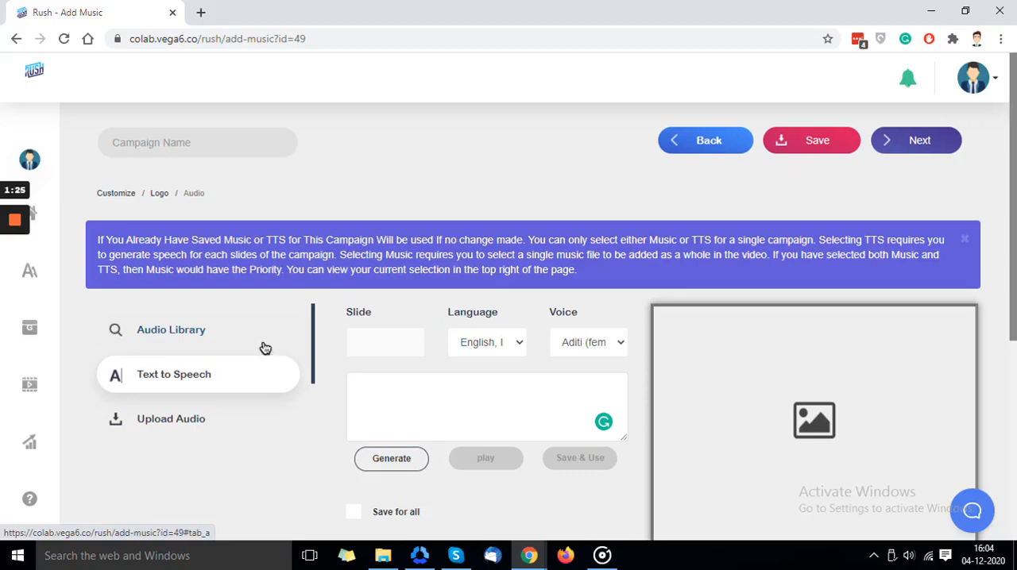
click(346, 375)
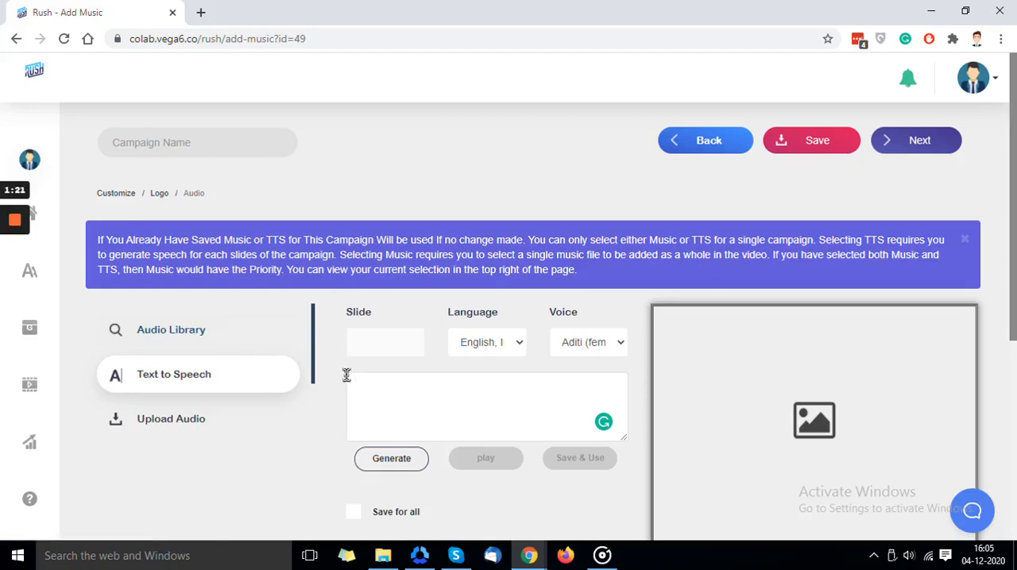
click(205, 419)
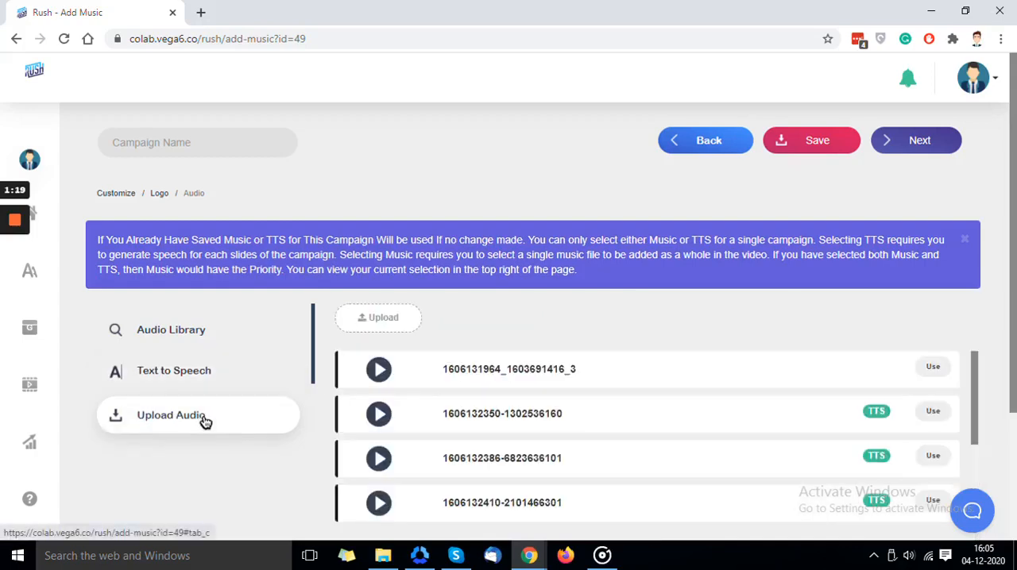
click(373, 327)
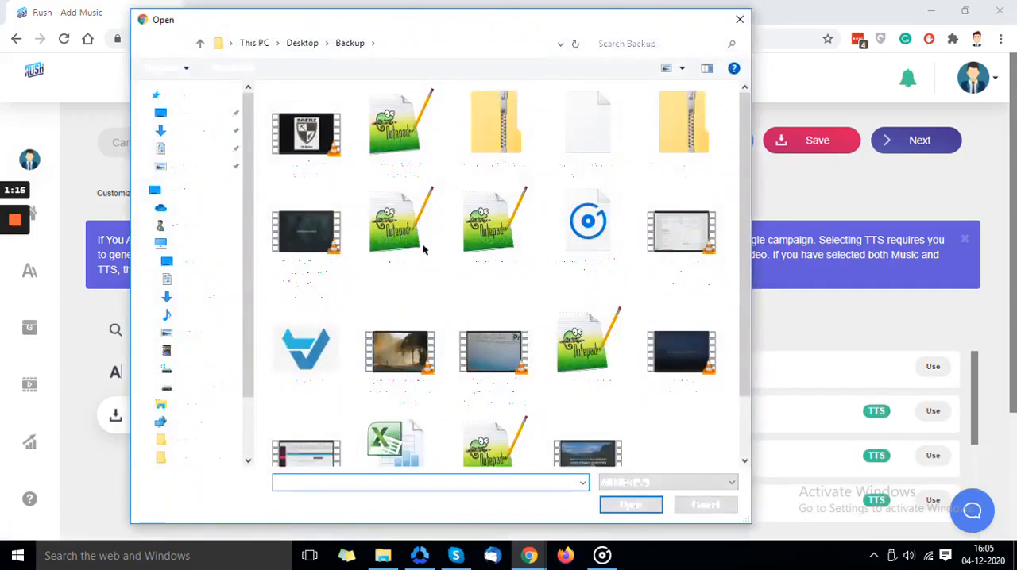
scroll(471, 243, down, 1)
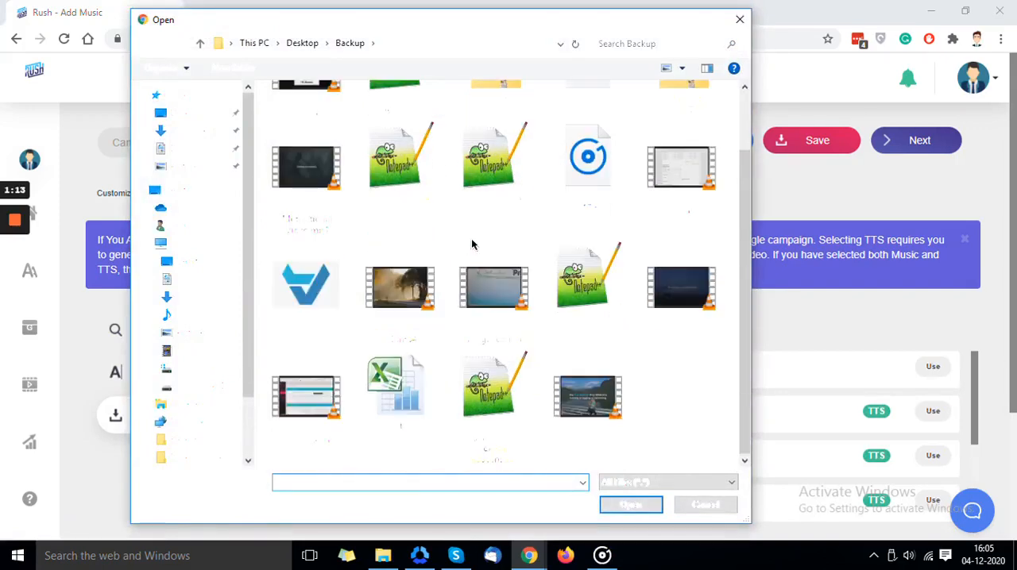
scroll(471, 258, up, 1)
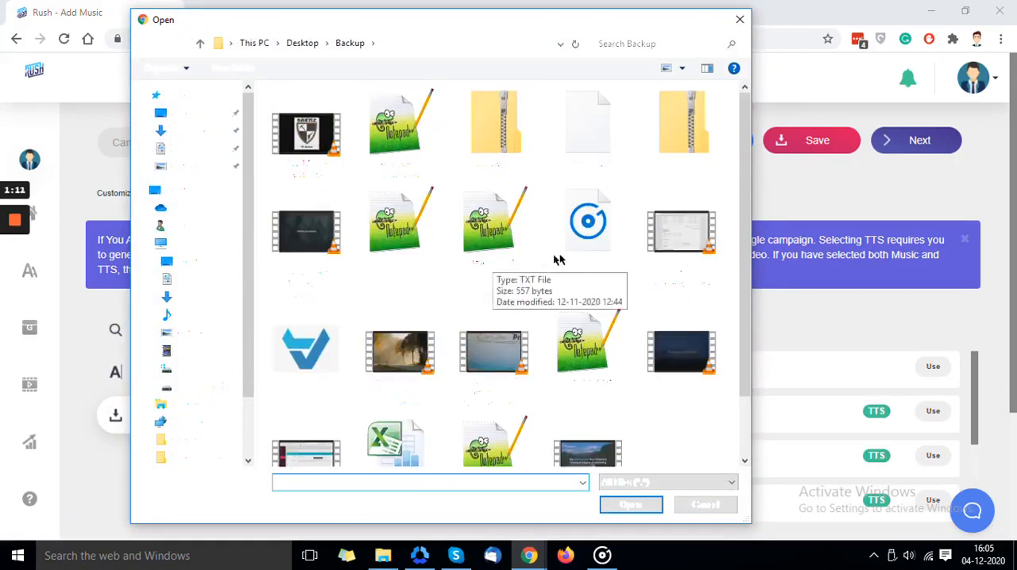
click(632, 505)
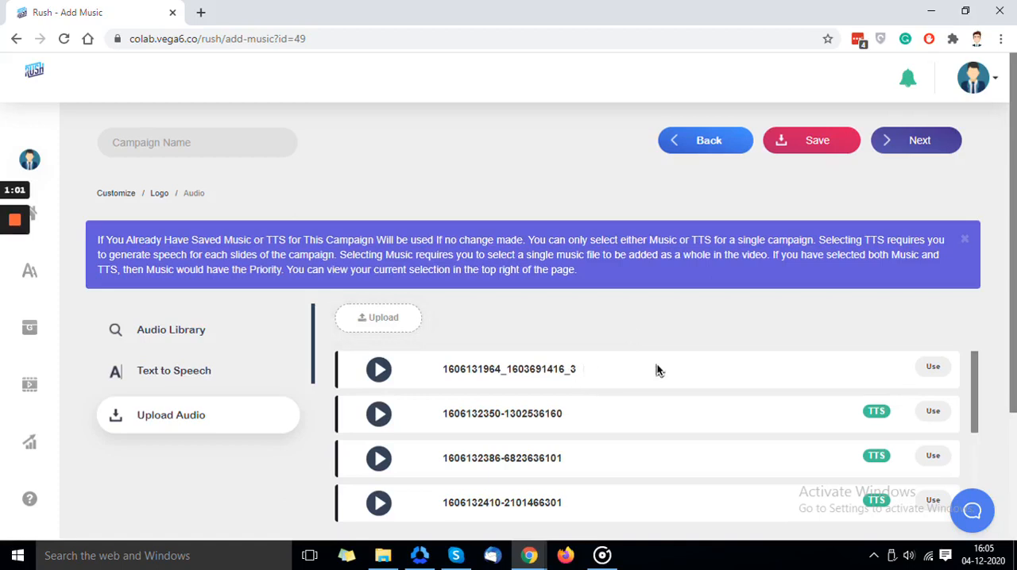
scroll(661, 409, down, 2)
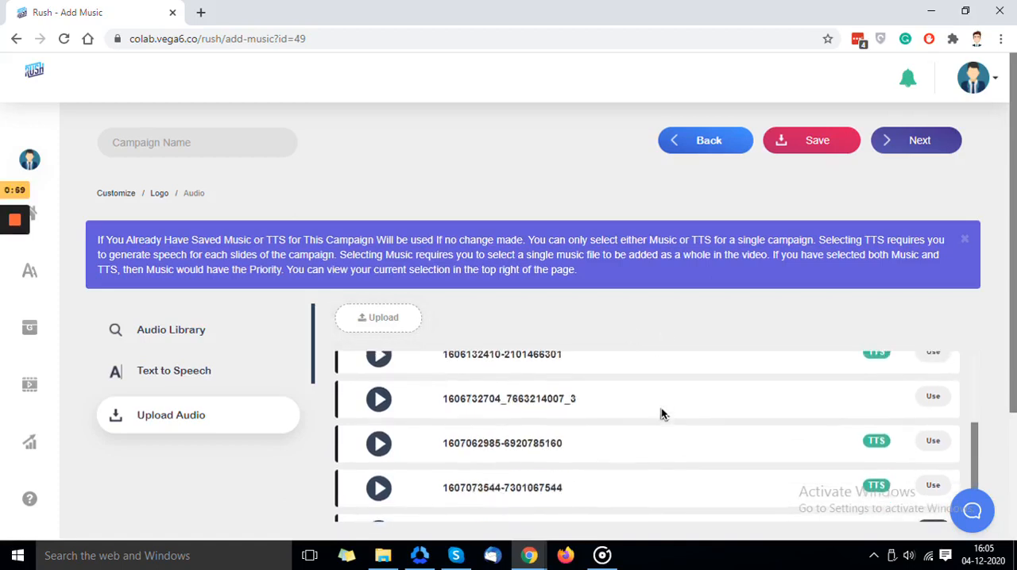
scroll(661, 413, down, 1)
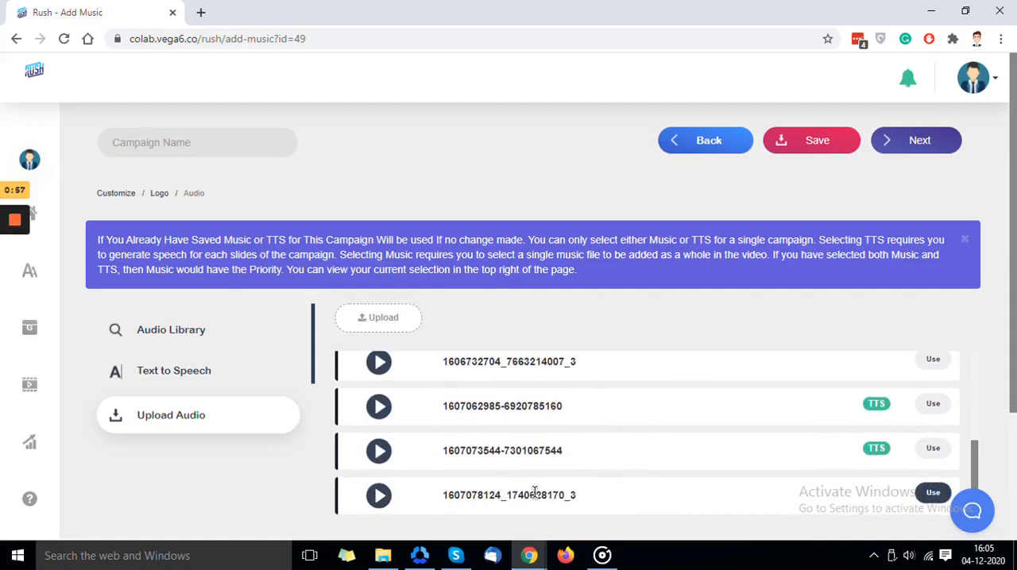
drag(500, 494, 571, 494)
click(753, 498)
click(929, 493)
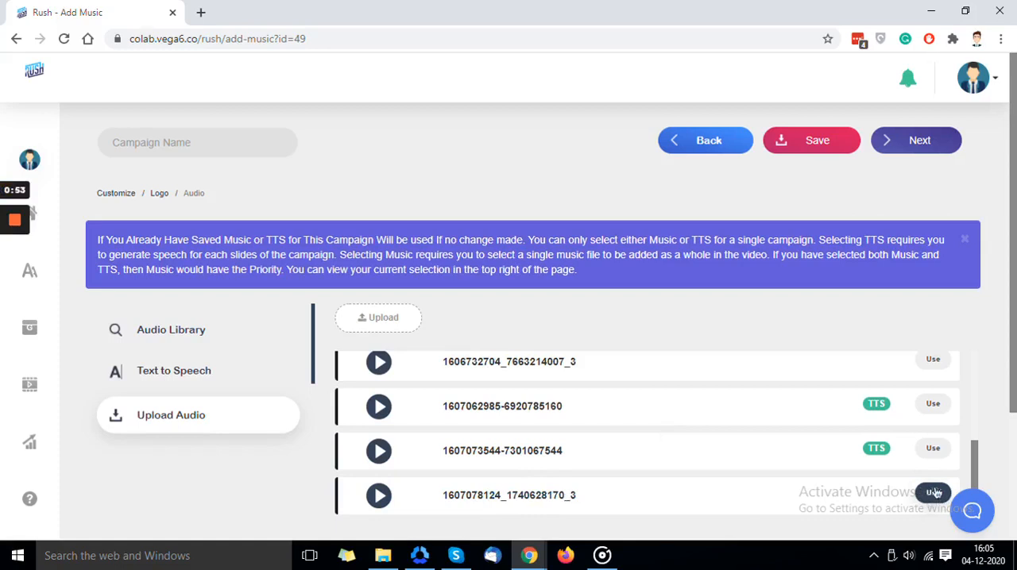
- Save the audio selection and proceed to the video's output settings
scroll(830, 425, up, 5)
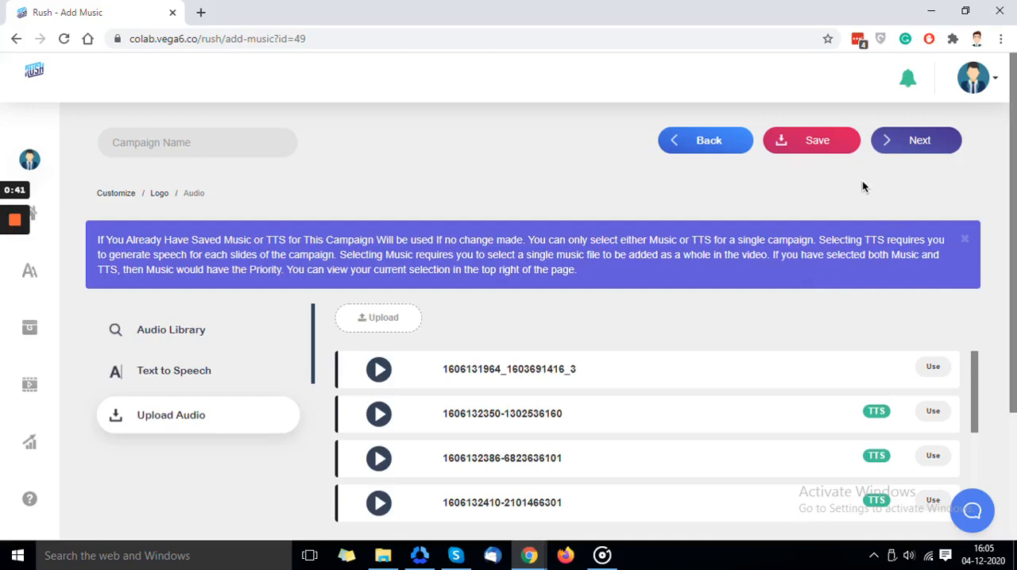
click(818, 147)
click(889, 143)
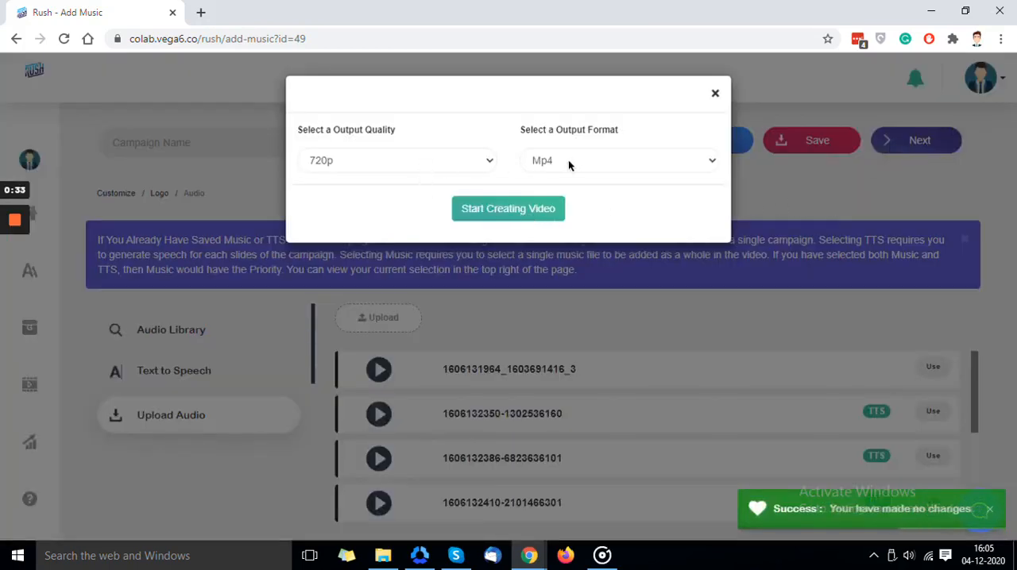
- Set the output quality to 1080p, keep the output format as Mp4, and start creating the video
click(448, 158)
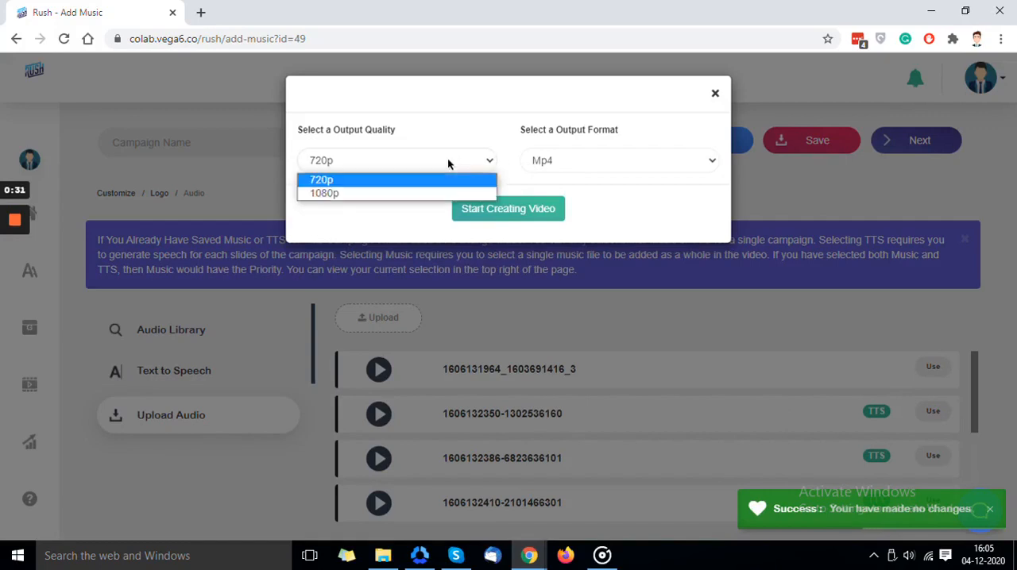
click(445, 160)
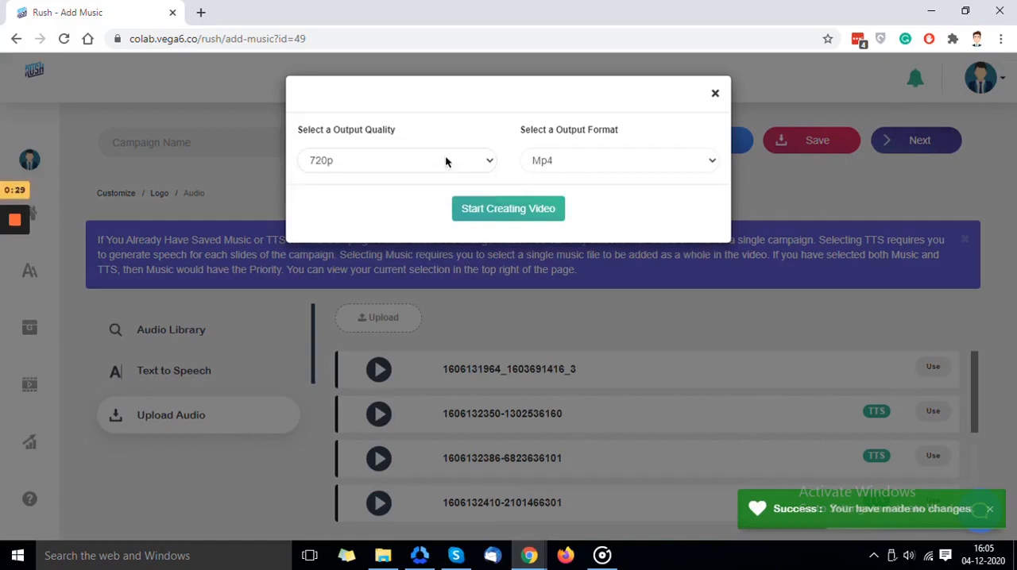
click(543, 160)
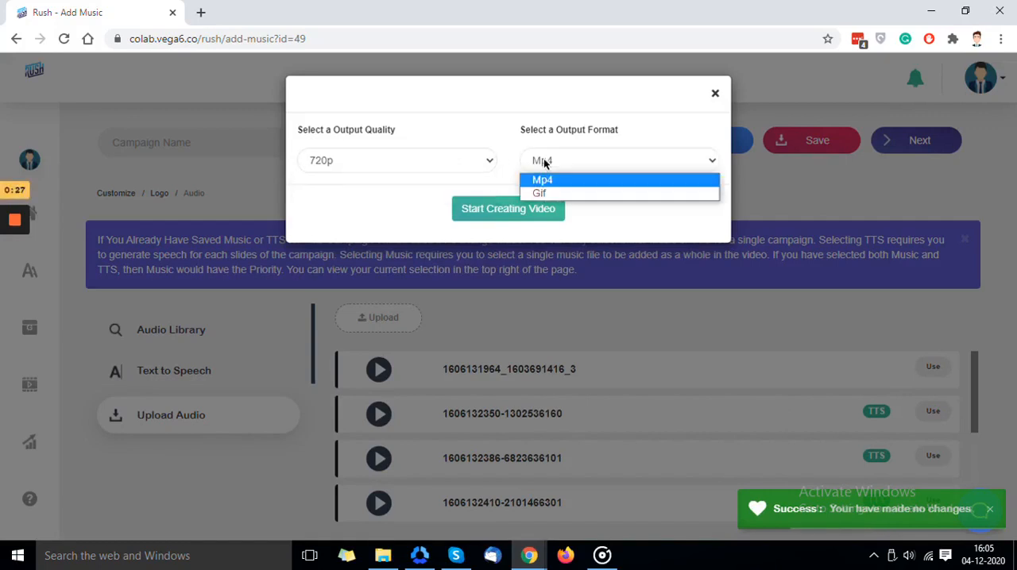
click(543, 159)
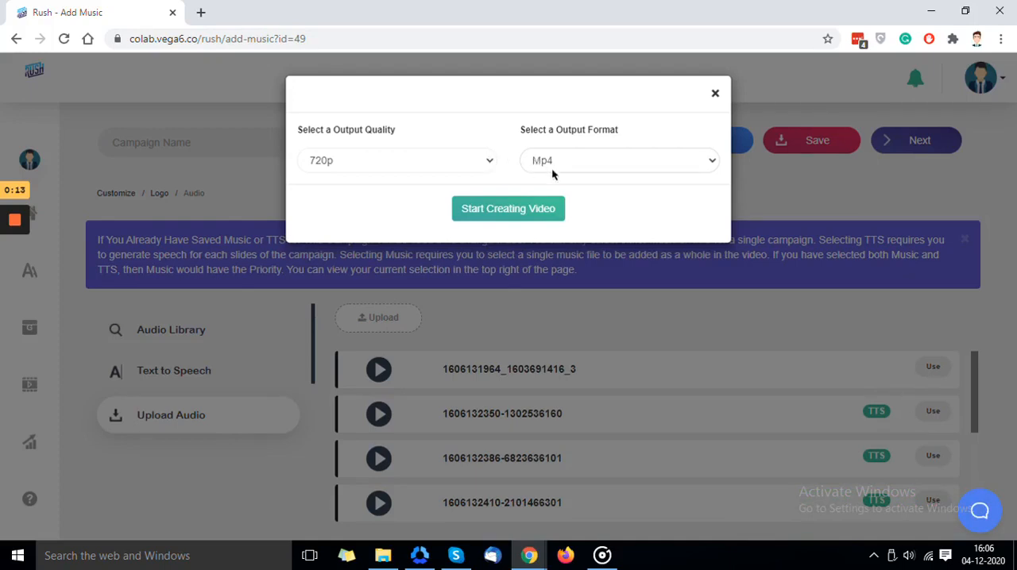
click(482, 165)
click(472, 190)
click(502, 209)
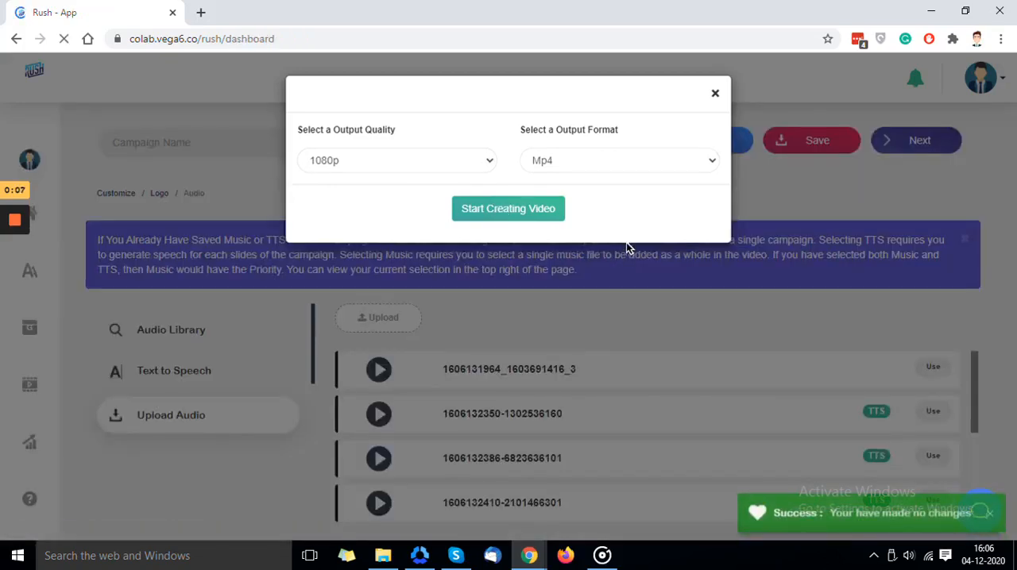
scroll(626, 249, down, 5)
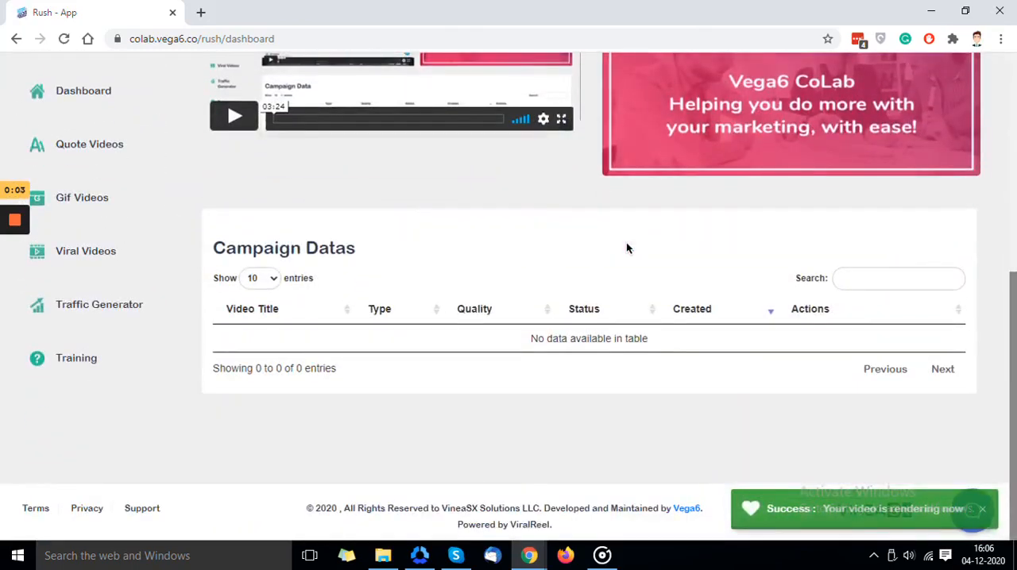
scroll(626, 249, up, 5)
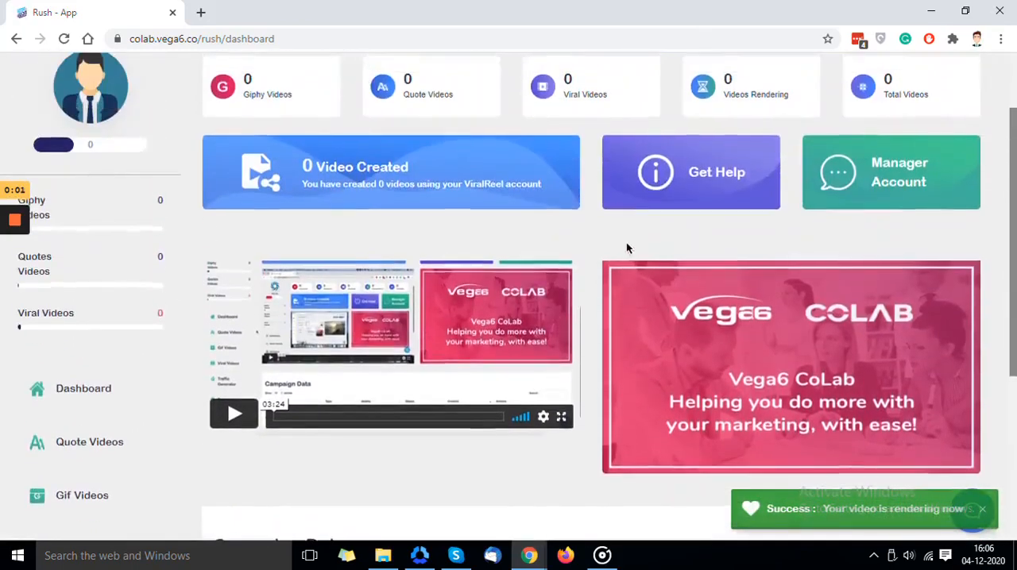